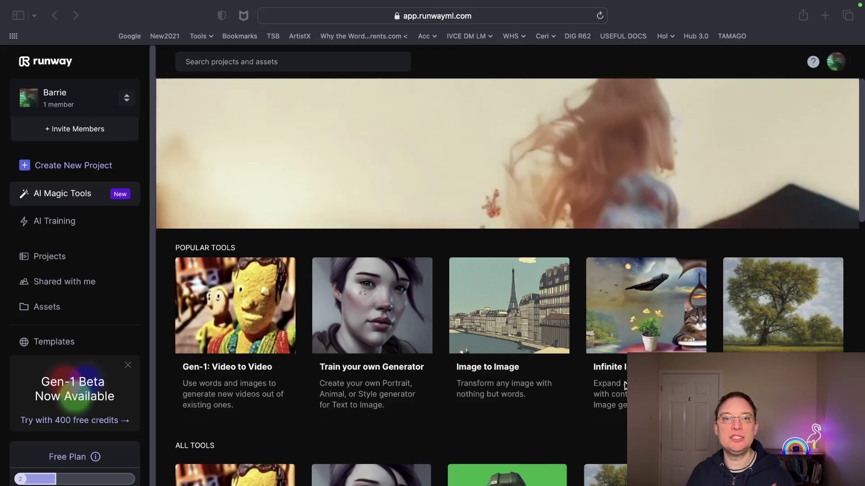
Open the Gen-1 Video to Video tool from All Tools and bring up its file upload dialog.
scroll(561, 355, "down", 6)
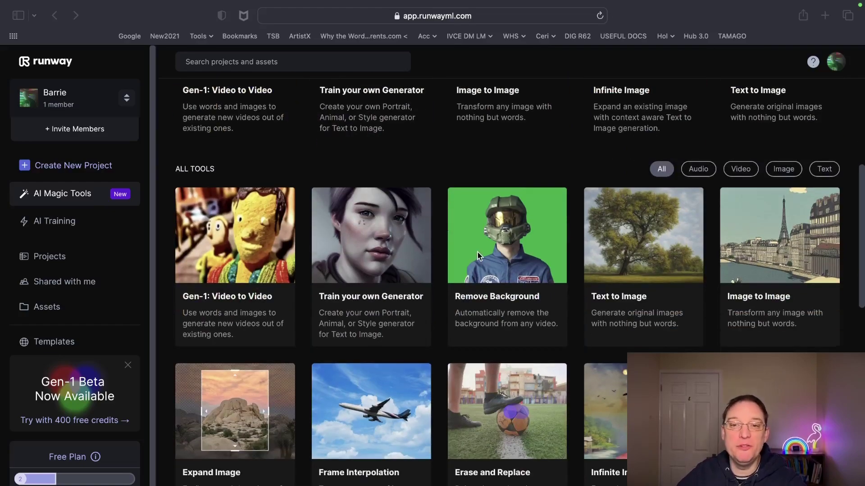
scroll(563, 331, "down", 6)
scroll(573, 340, "down", 2)
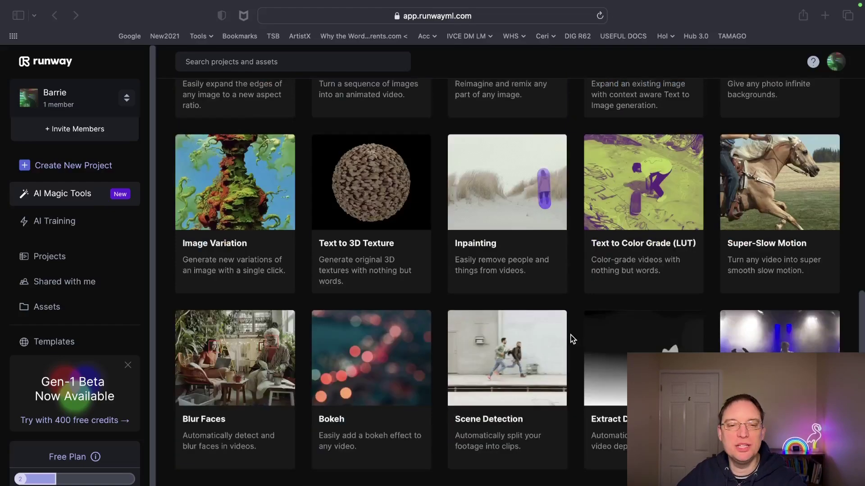
scroll(572, 340, "down", 4)
scroll(572, 339, "up", 12)
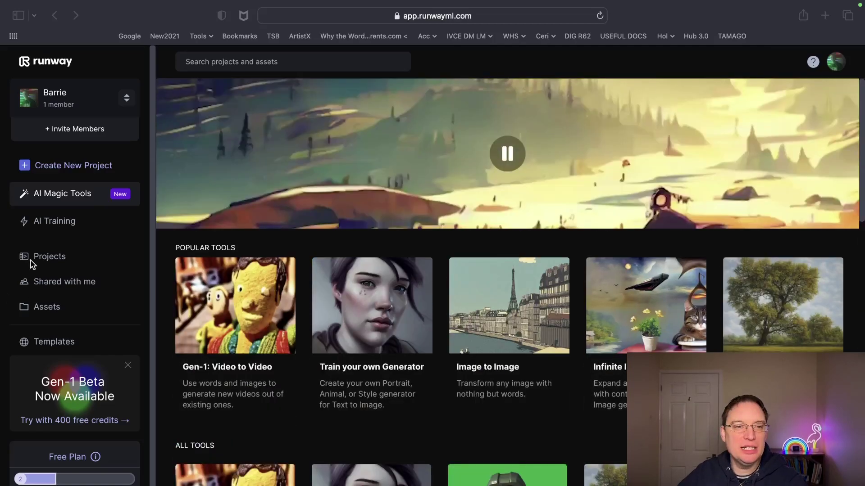
left_click(89, 406)
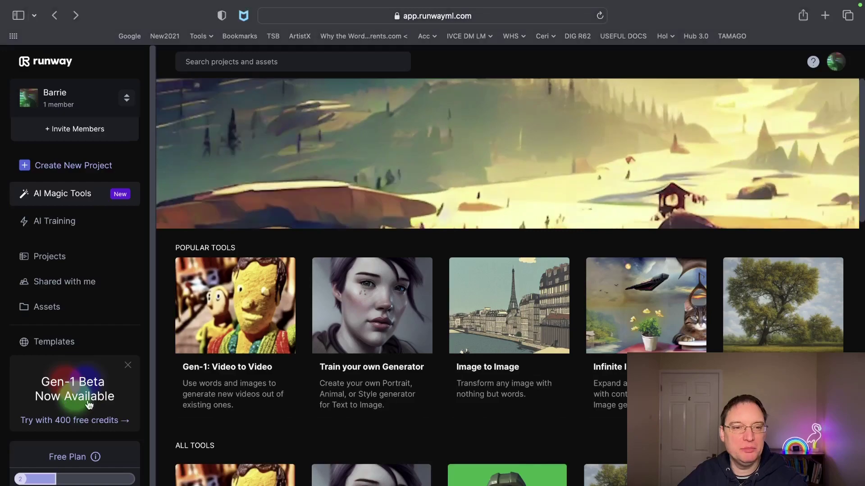
left_click(90, 405)
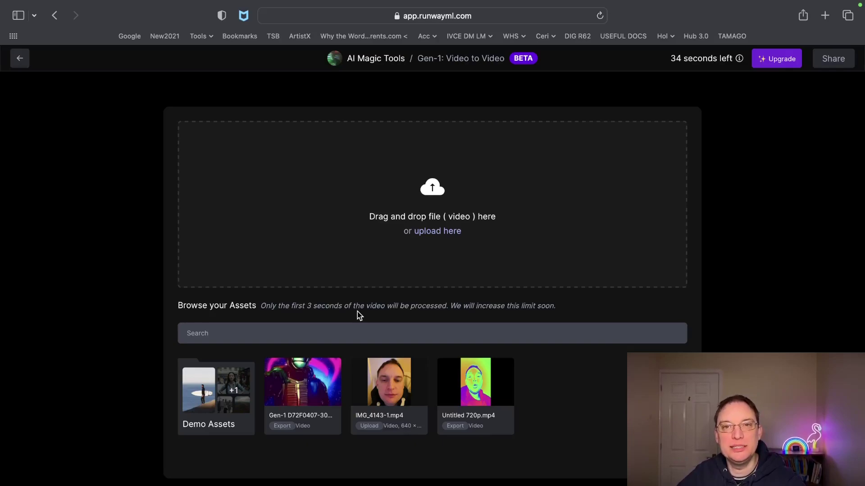
left_click(435, 232)
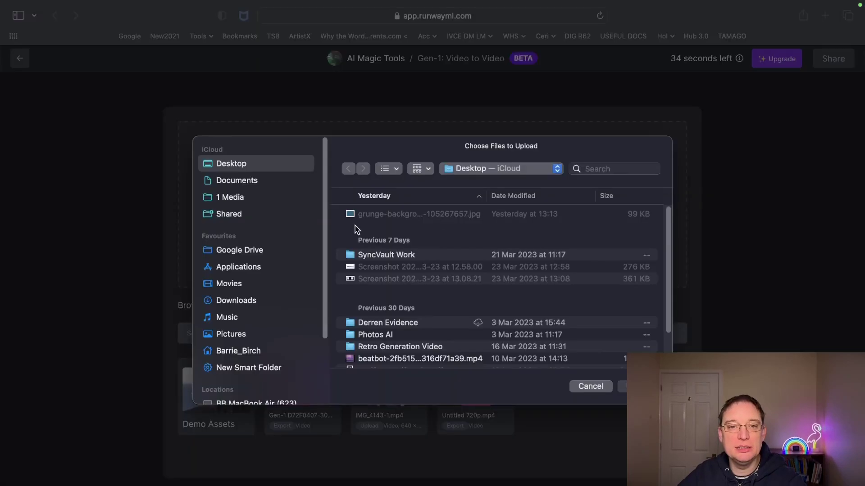
Upload the .mov clip from the Downloads folder into Gen-1.
left_click(239, 301)
left_click(429, 215)
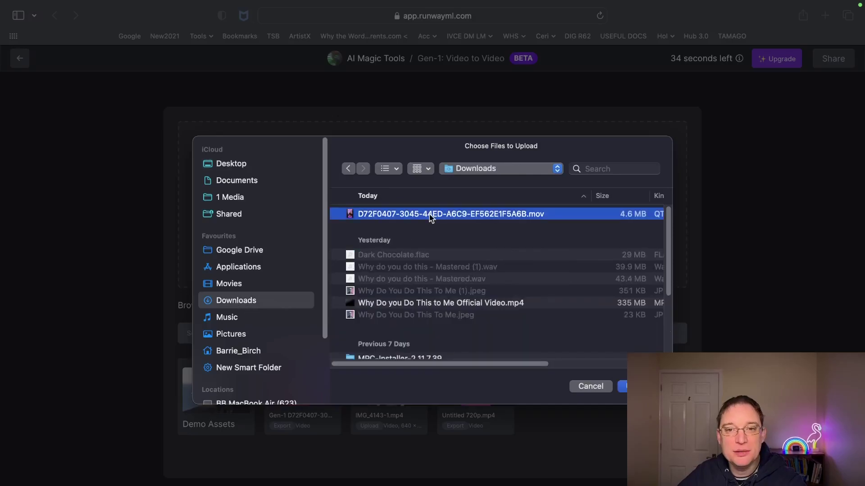
double_click(428, 215)
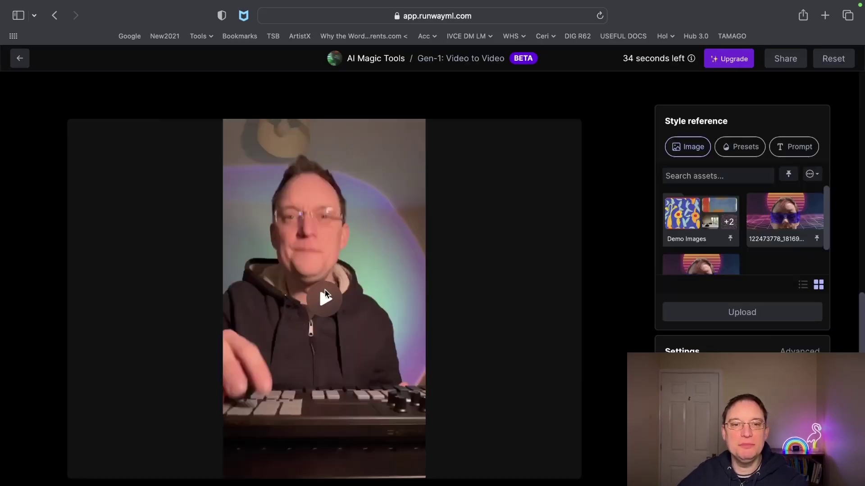
Play and pause the 15-second clip's preview, then show presets like Claymation and Watercolor.
left_click(326, 300)
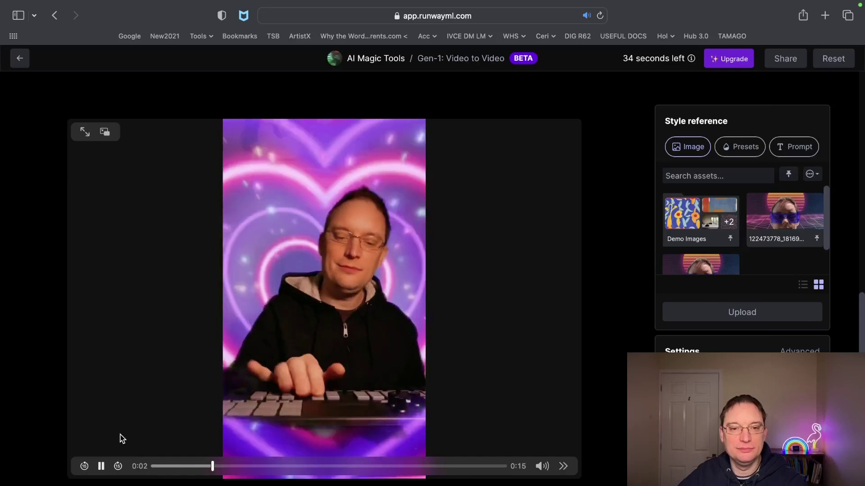
left_click(101, 467)
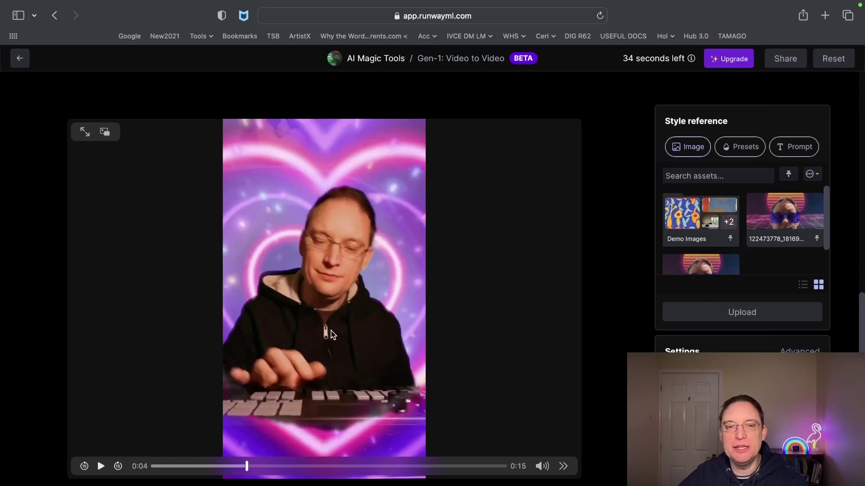
left_click(737, 145)
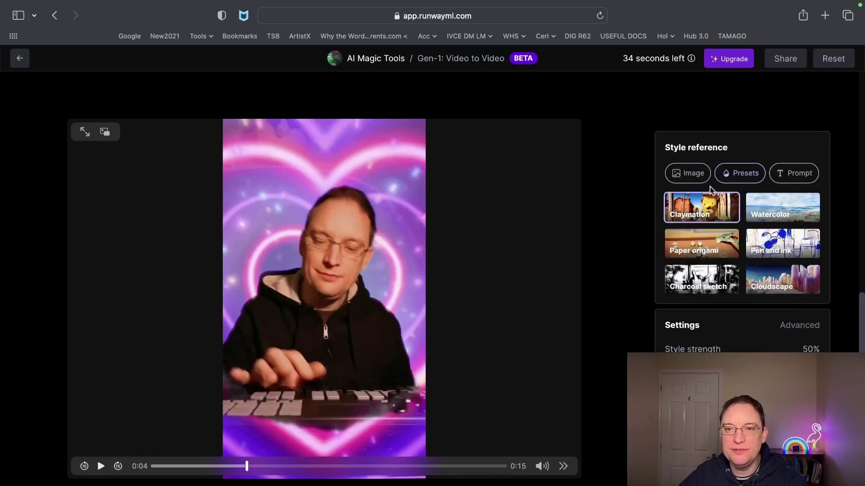
Review advanced settings: structural consistency 4, style weight 7, random seed, frame consistency 1.
scroll(720, 221, "up", 5)
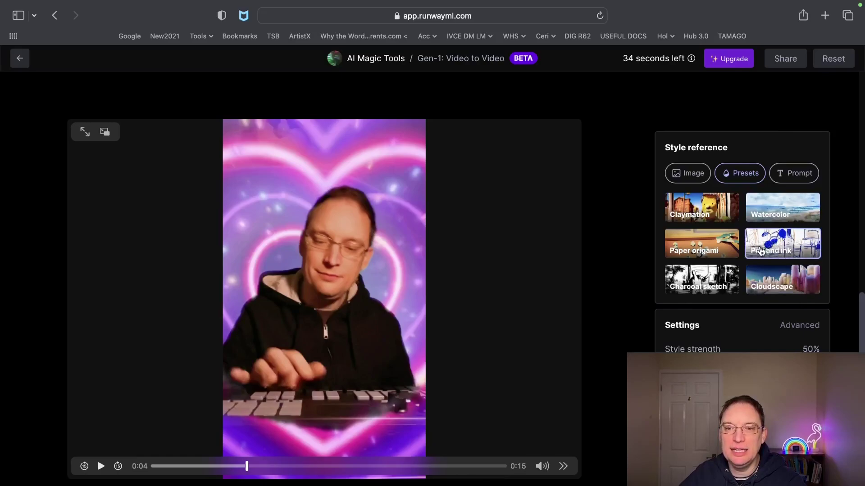
left_click(801, 325)
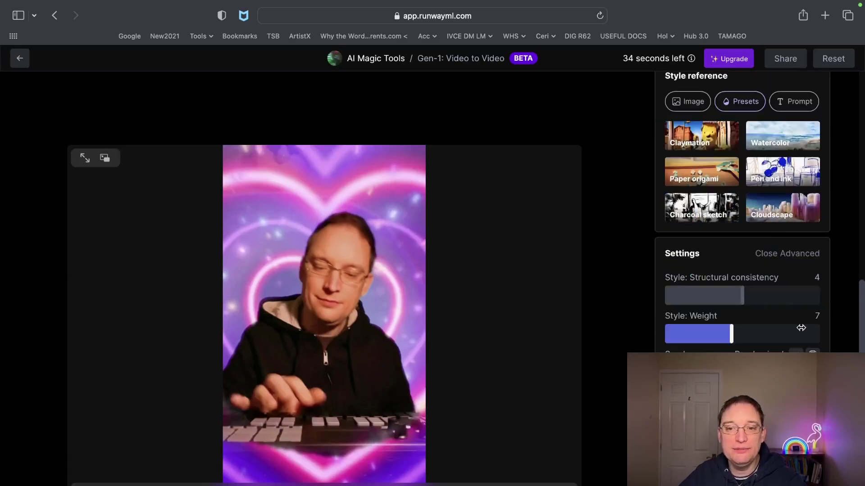
scroll(802, 331, "down", 2)
scroll(466, 278, "down", 1)
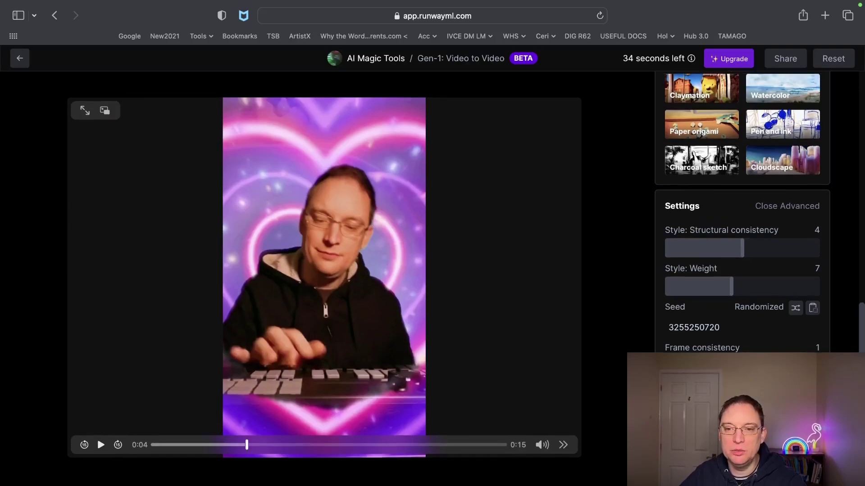
scroll(432, 270, "up", 8)
scroll(97, 433, "down", 8)
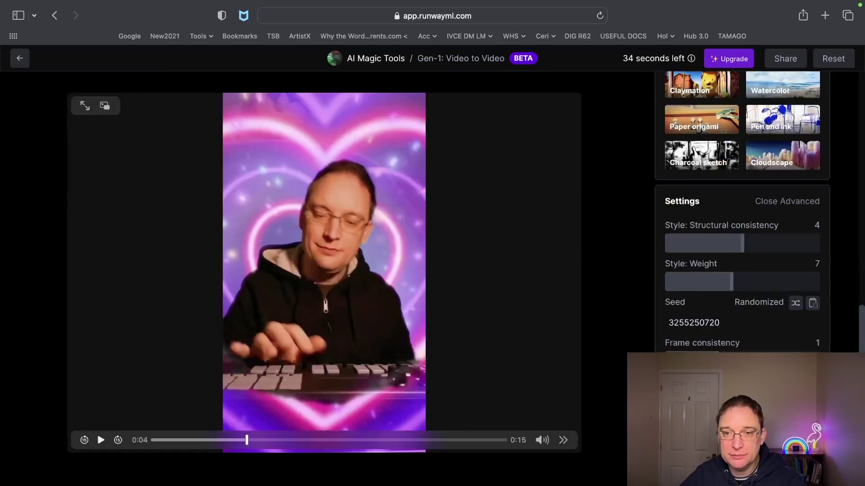
scroll(96, 455, "up", 3)
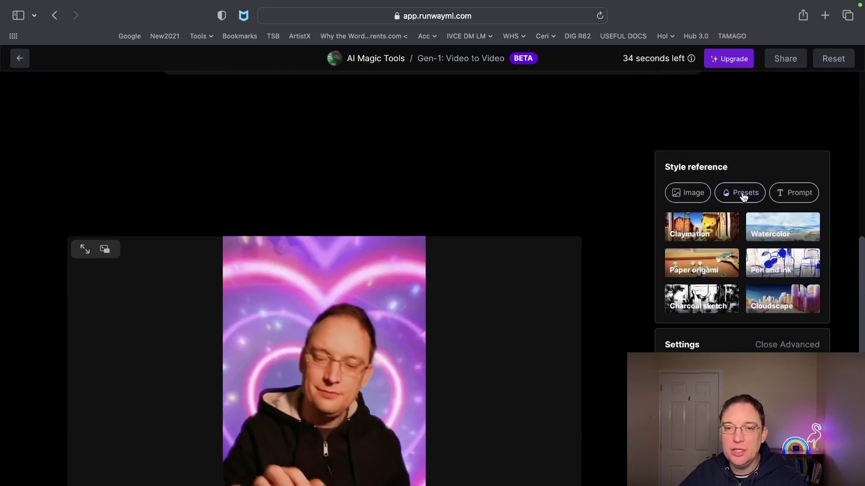
left_click(790, 193)
Generate a restyled video from the prompt 'retro wave Rgb colour in 4k robot from the 80's'.
left_click(721, 250)
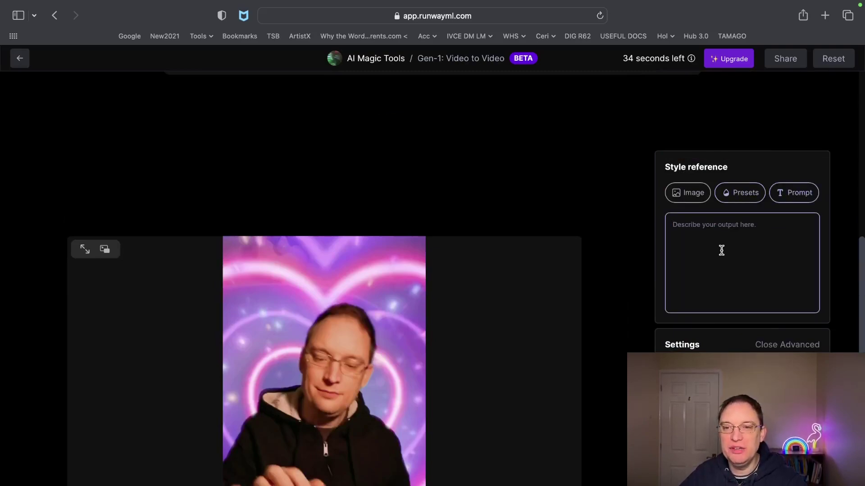
left_click(789, 345)
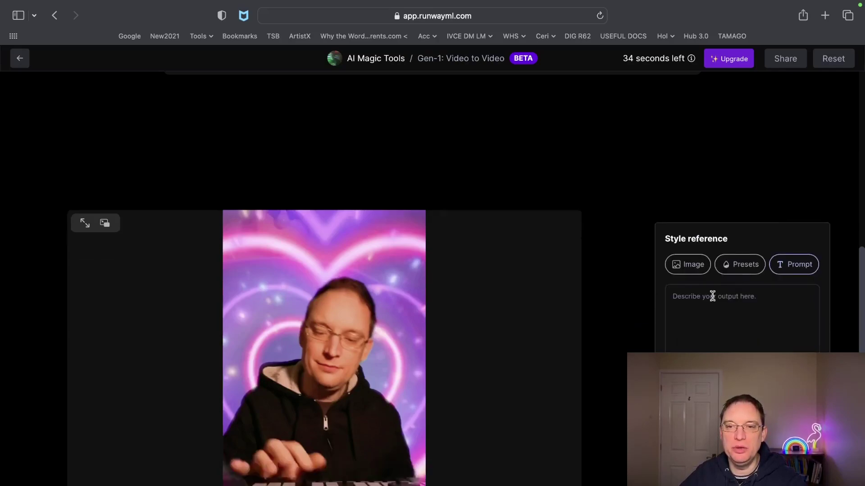
type("ret")
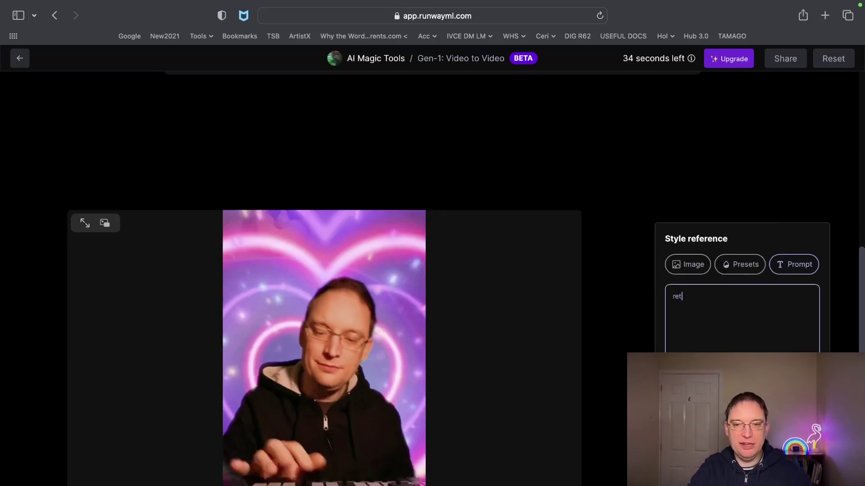
type("ro wave ")
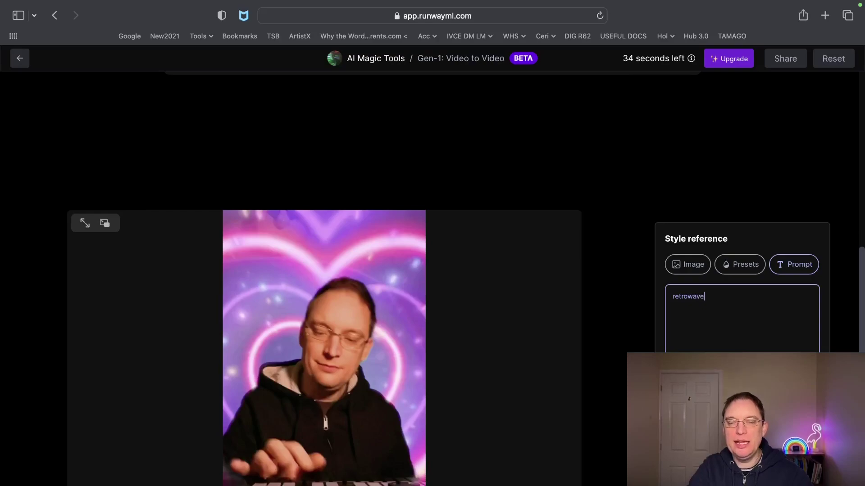
type("r")
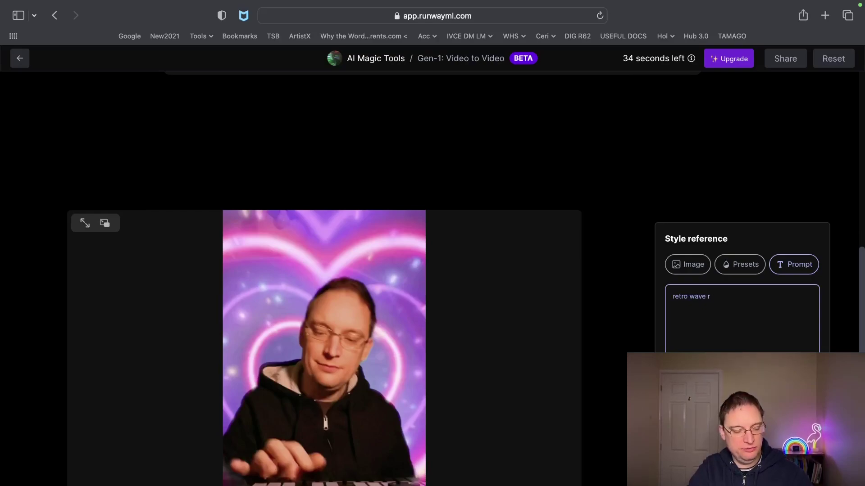
type("gb")
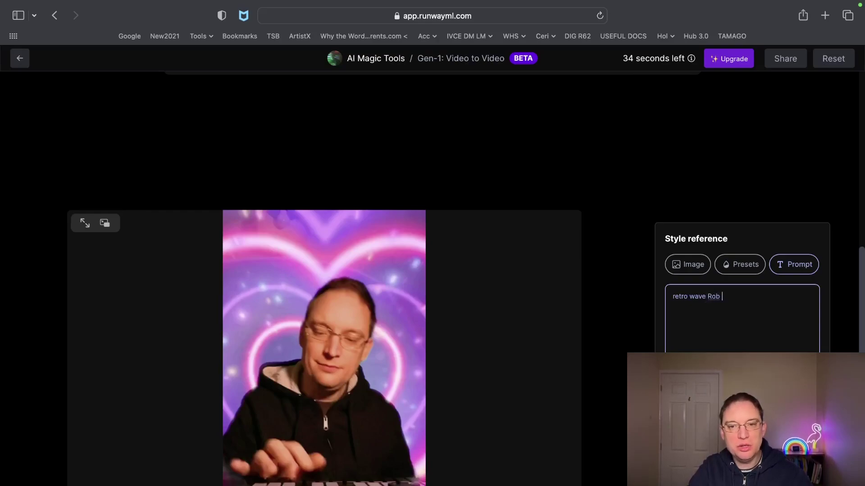
key("BackSpace")
key("BackSpace")
key("BackSpace")
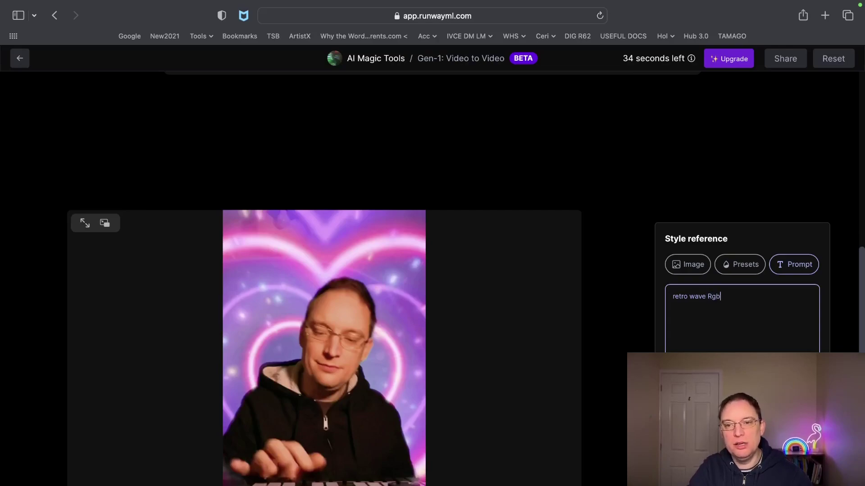
type("gb colour in 4k")
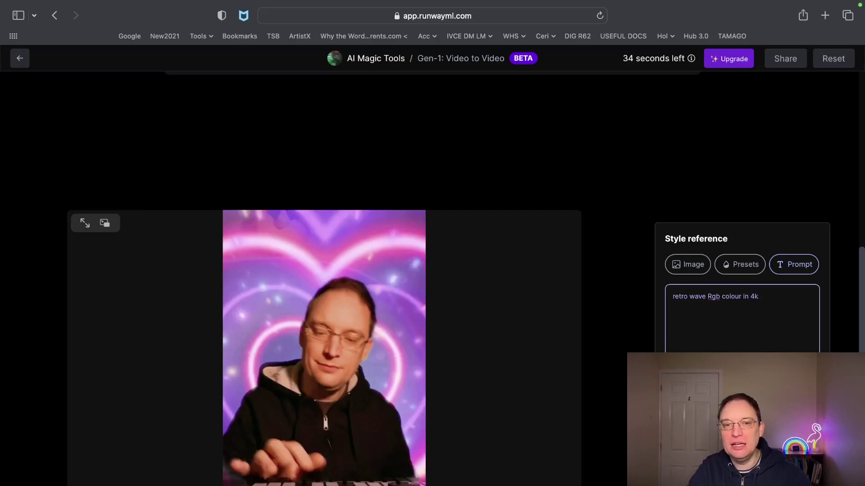
type("robot from the 80's")
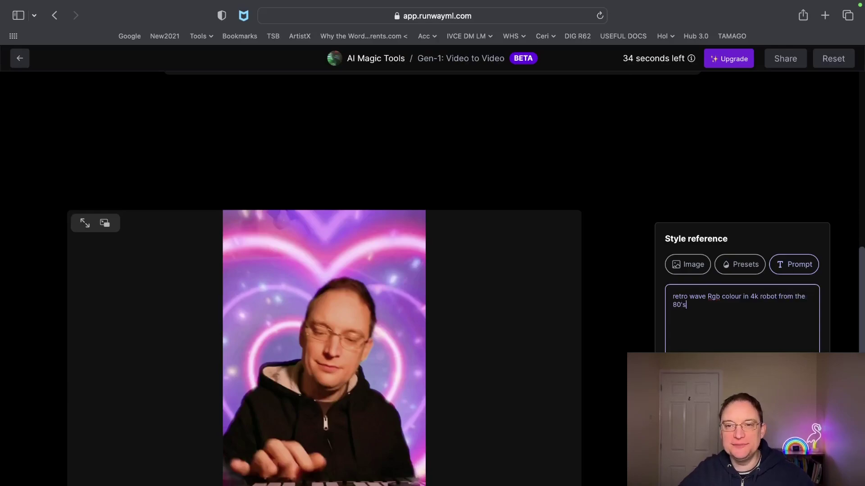
scroll(778, 338, "down", 1)
scroll(466, 279, "down", 1)
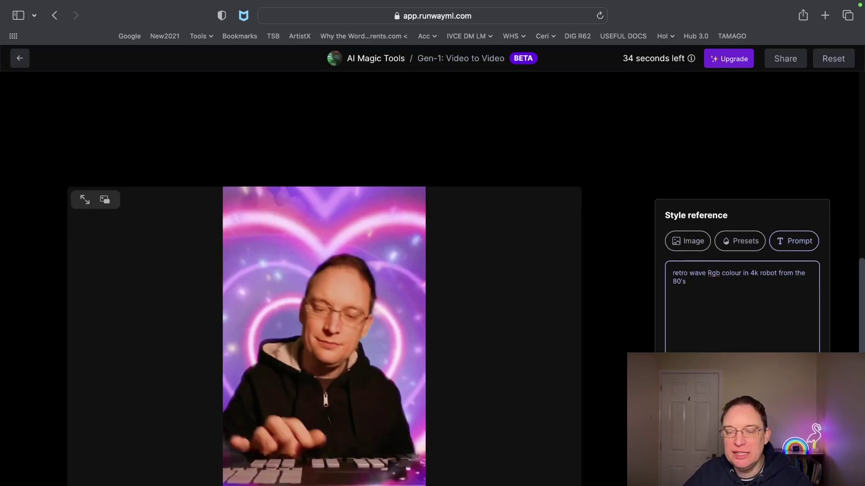
key("super+Return")
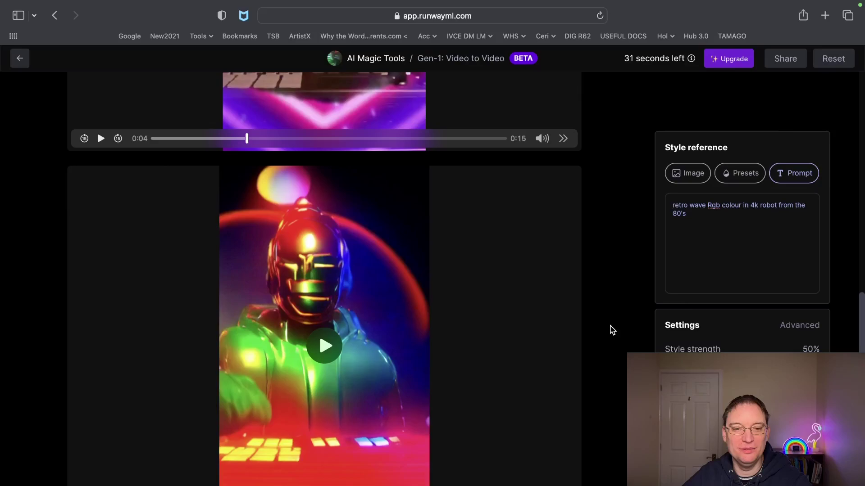
Play the generated retro-wave robot video.
left_click(325, 345)
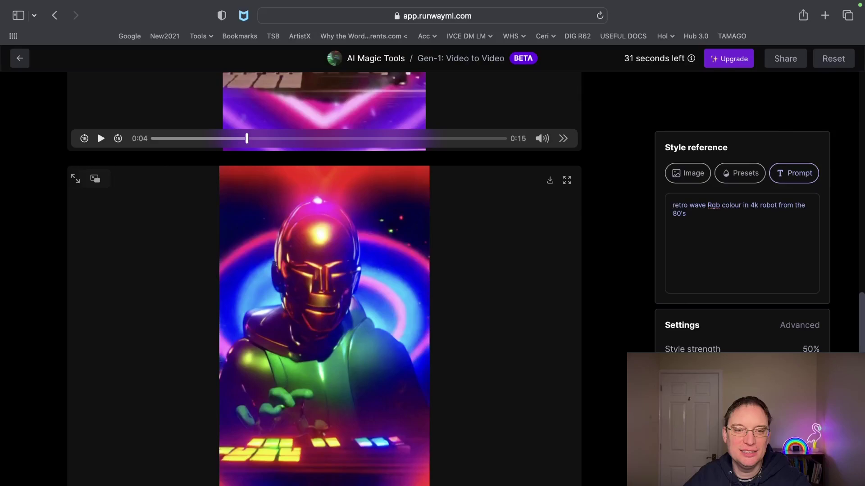
scroll(321, 318, "up", 2)
scroll(321, 314, "up", 5)
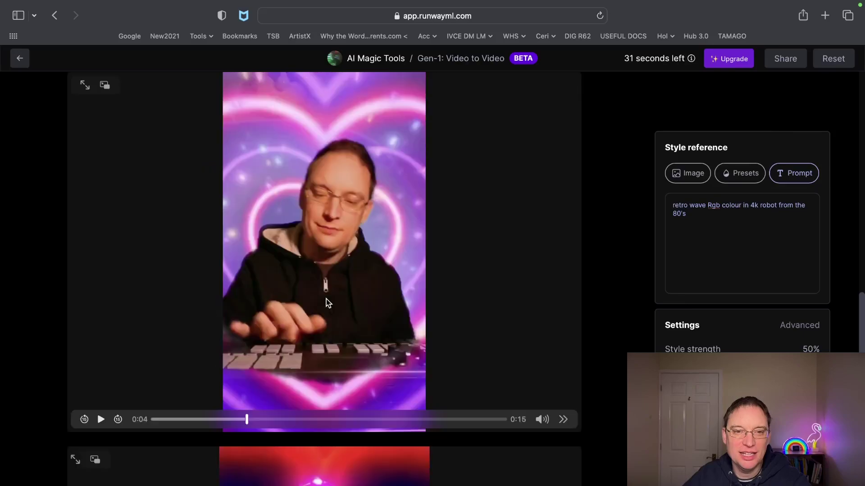
scroll(326, 299, "down", 3)
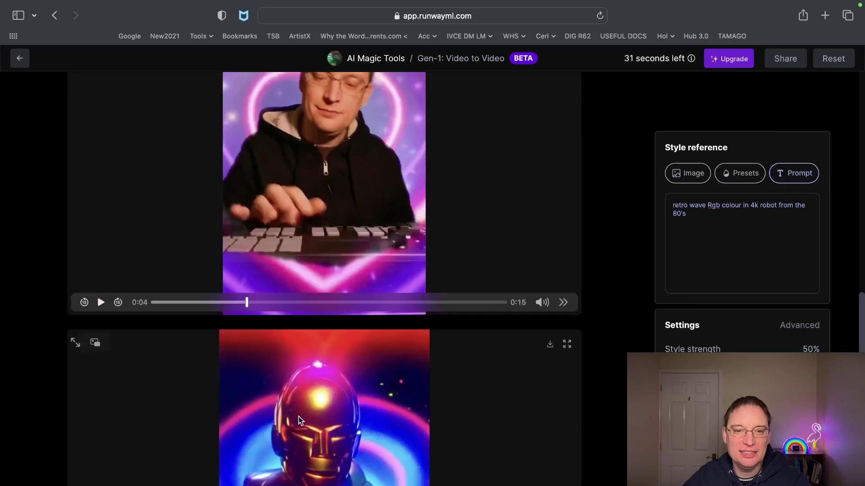
scroll(300, 420, "up", 3)
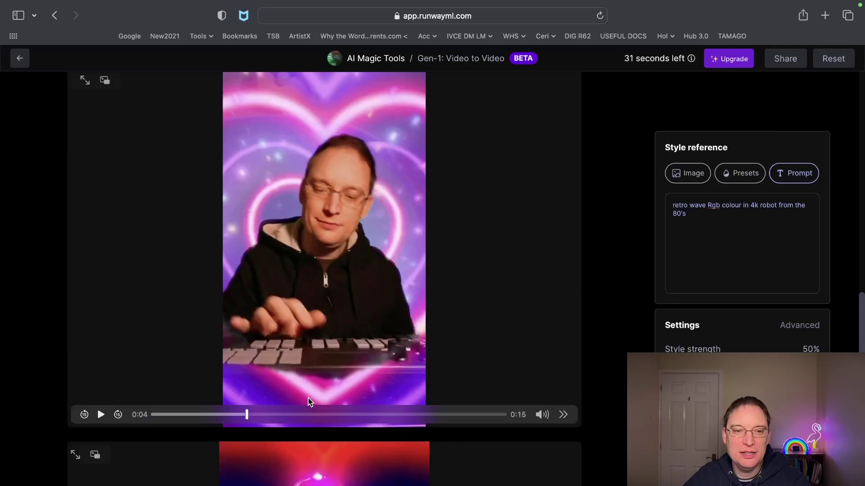
scroll(308, 399, "down", 3)
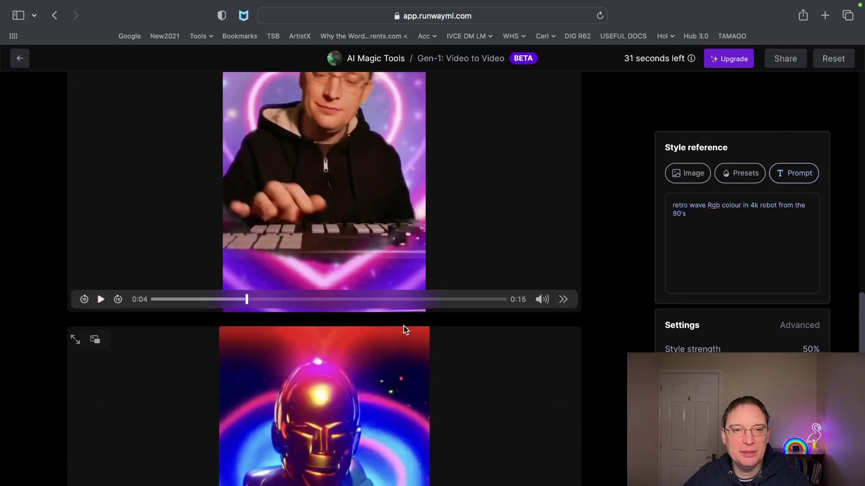
scroll(403, 326, "down", 4)
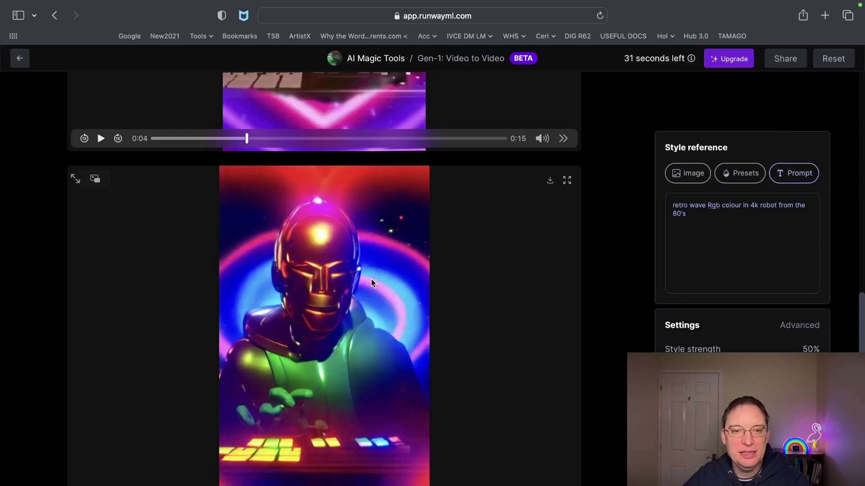
scroll(389, 347, "up", 2)
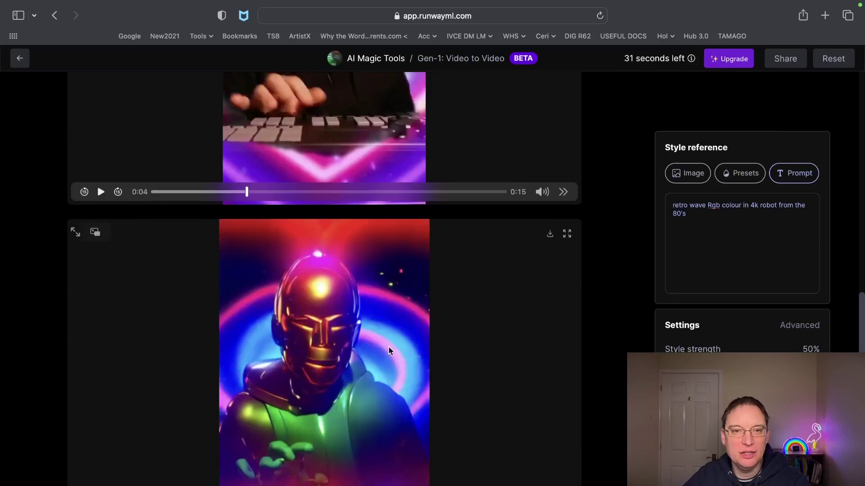
scroll(390, 351, "up", 5)
Play the original keyboard source clip and return to the Gen-1 asset browser.
left_click(101, 419)
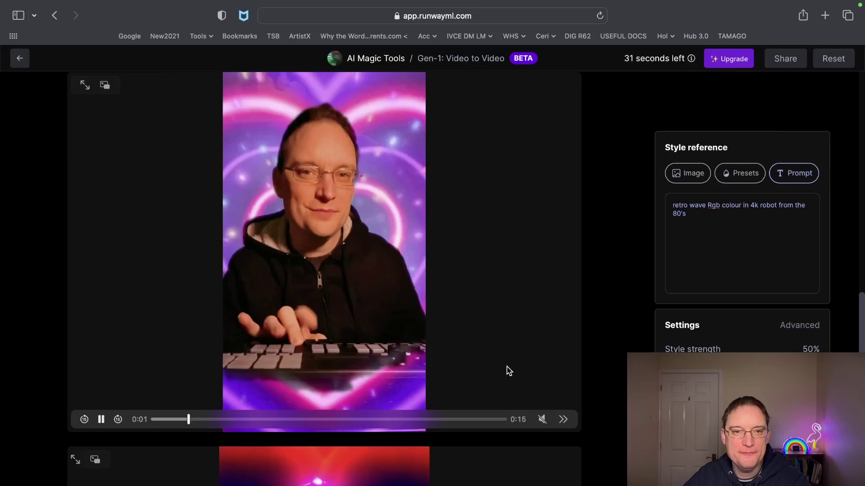
scroll(506, 366, "down", 6)
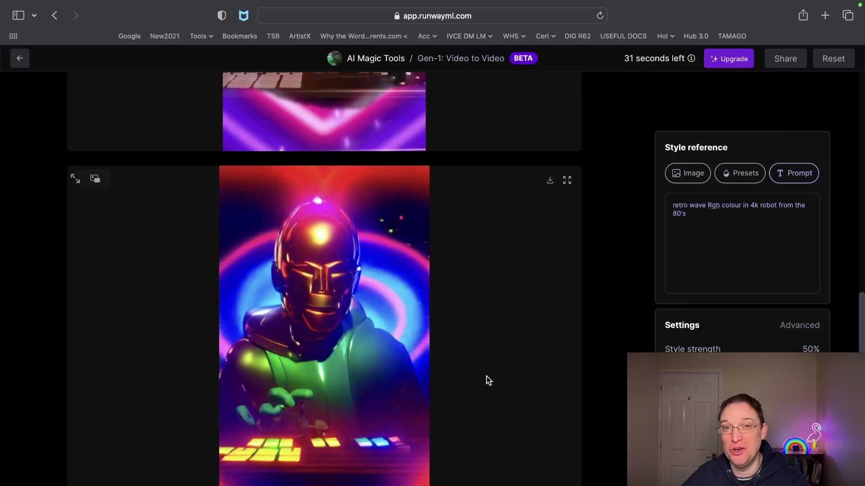
scroll(486, 376, "up", 5)
scroll(486, 376, "down", 5)
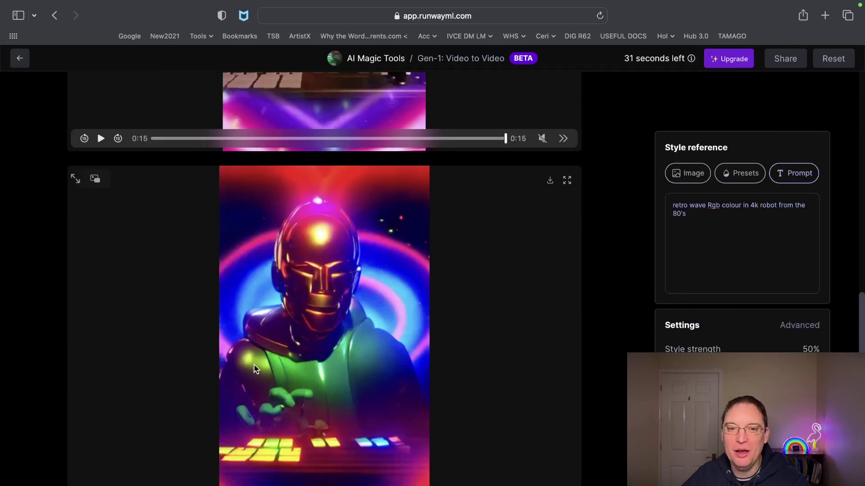
scroll(509, 332, "up", 10)
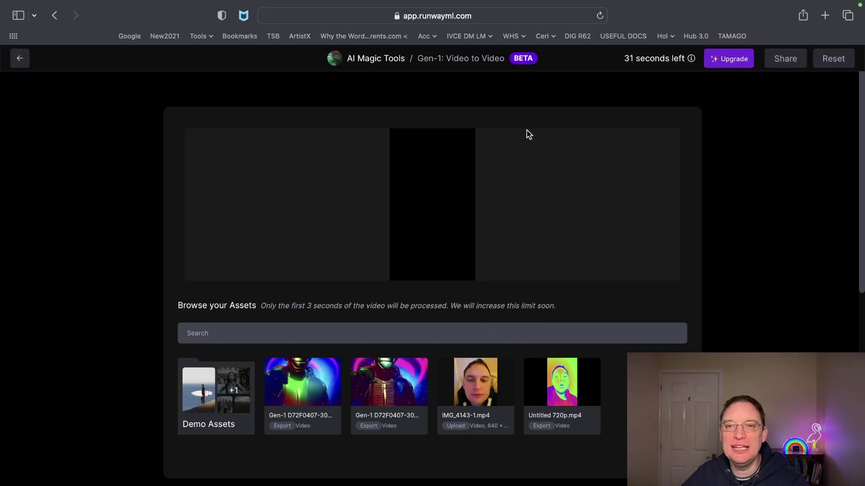
left_click(727, 61)
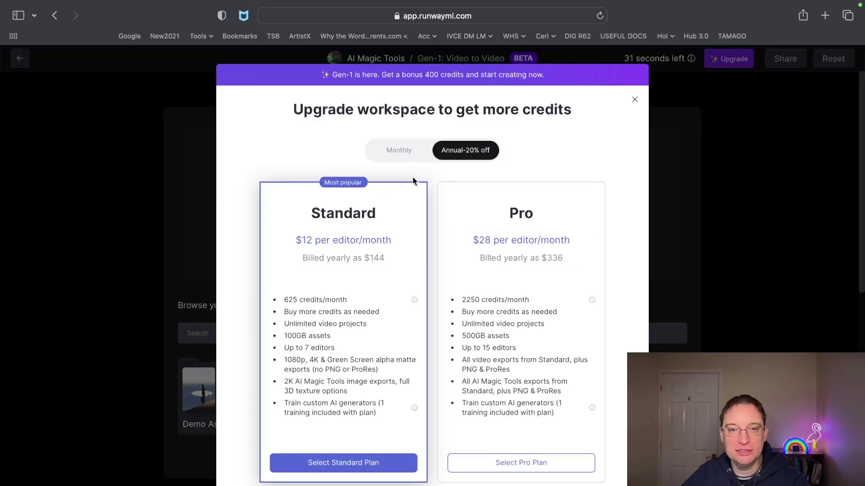
left_click(399, 150)
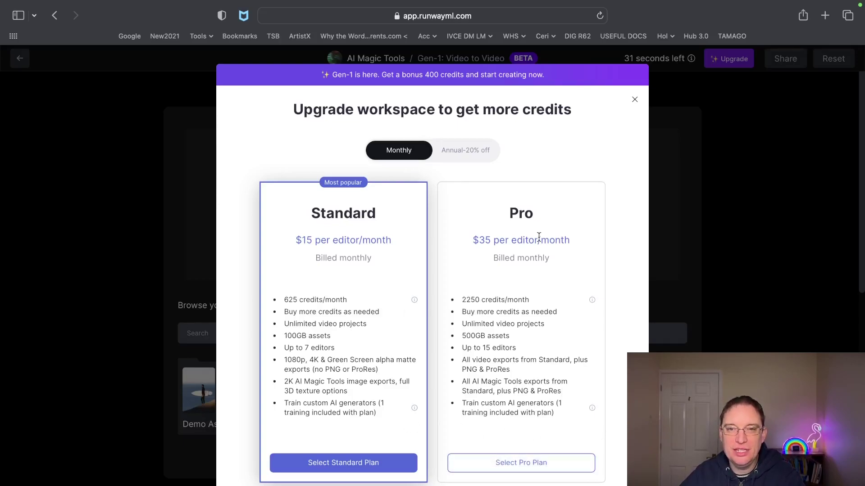
left_click(634, 100)
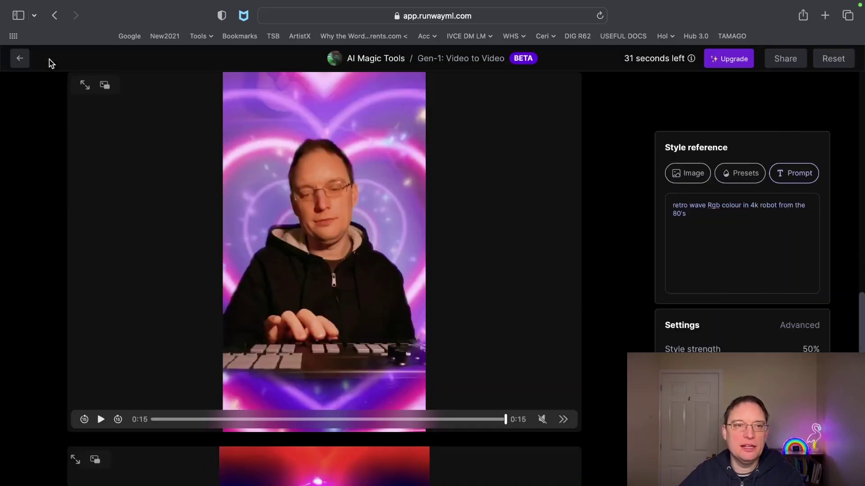
Open Infinite Image and upload the 'Why Do You Do This To Me (1).jpeg' portrait.
left_click(18, 64)
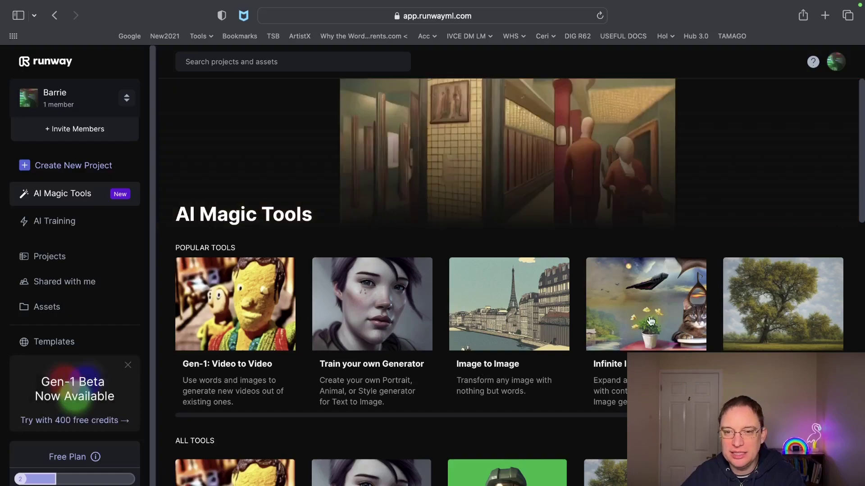
left_click(650, 320)
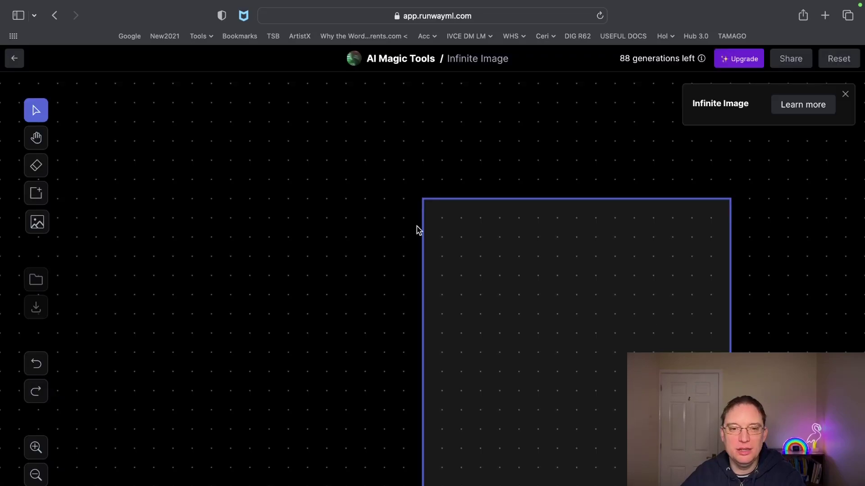
left_click_drag(469, 409, 315, 296)
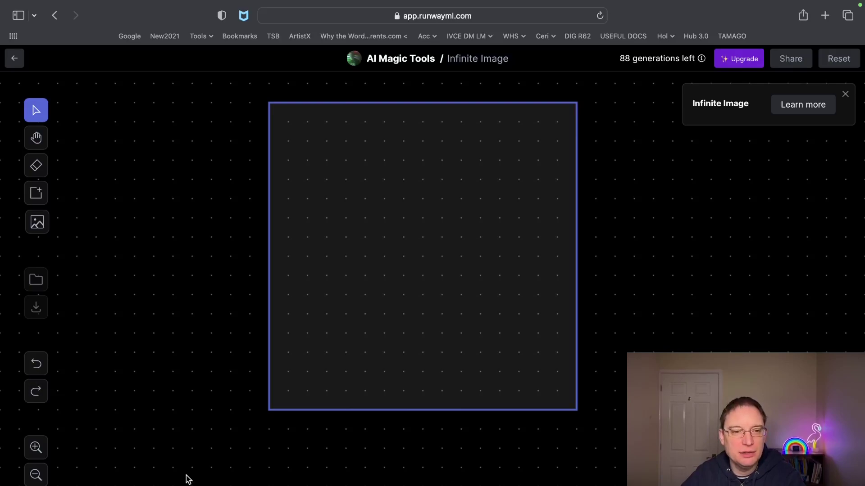
left_click(36, 223)
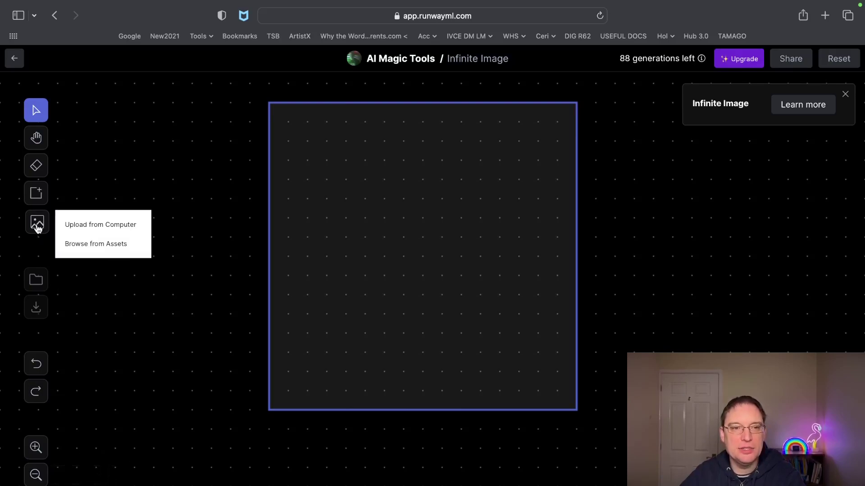
left_click(112, 225)
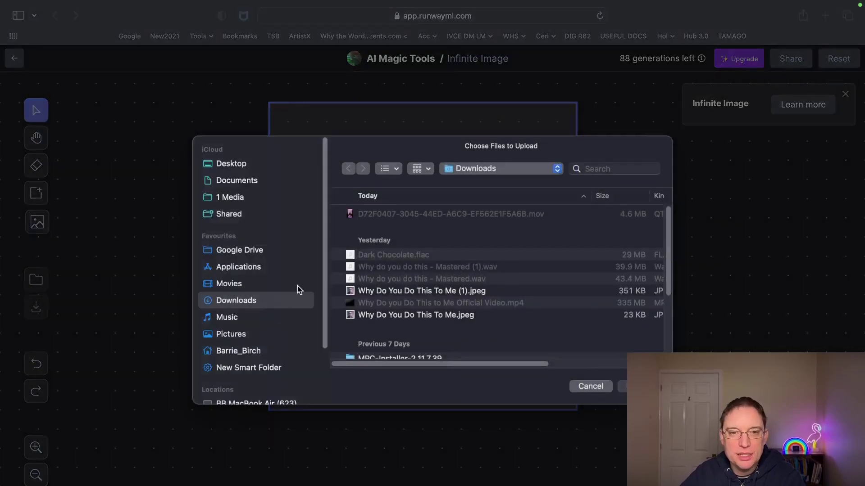
double_click(384, 295)
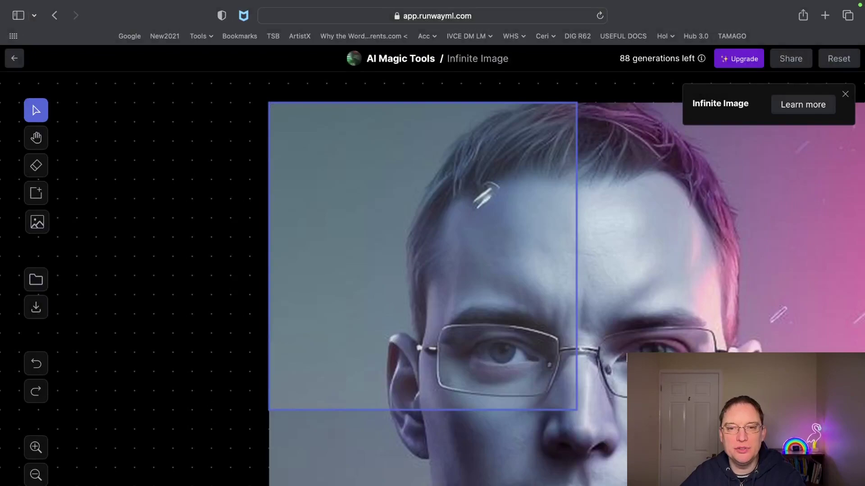
Zoom the canvas to 25% and place the generation frame over the portrait's upper-right corner.
left_click_drag(534, 351, 613, 408)
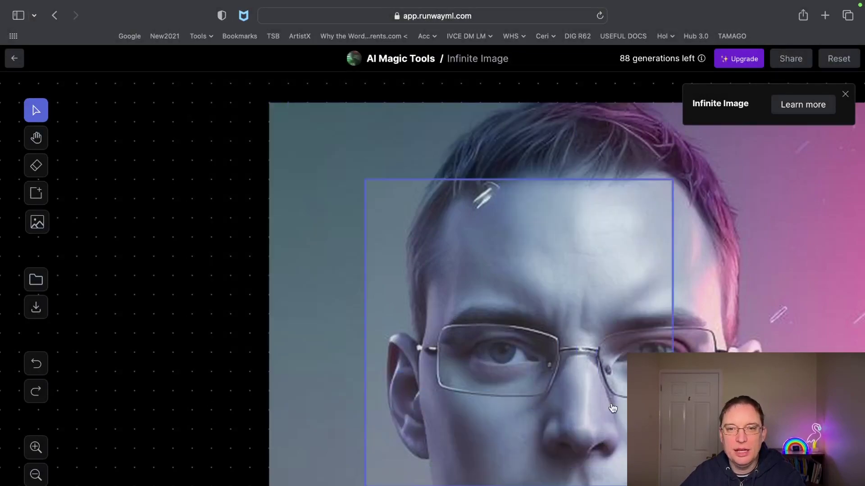
left_click(35, 476)
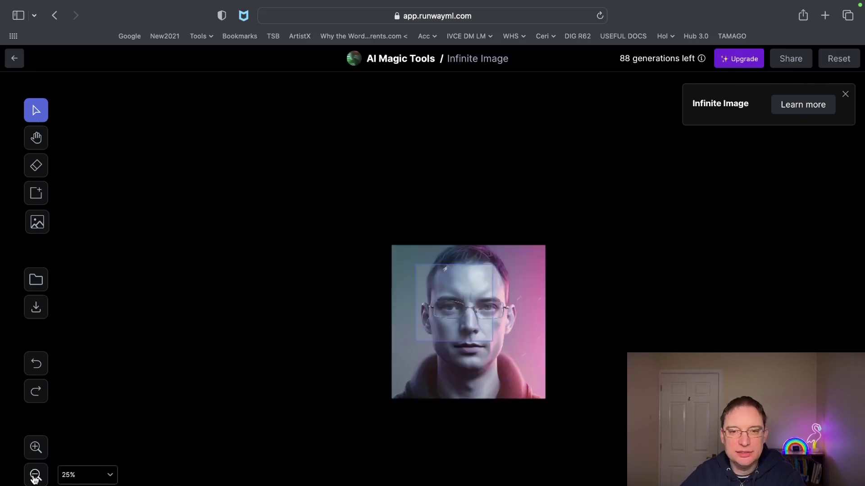
left_click(35, 450)
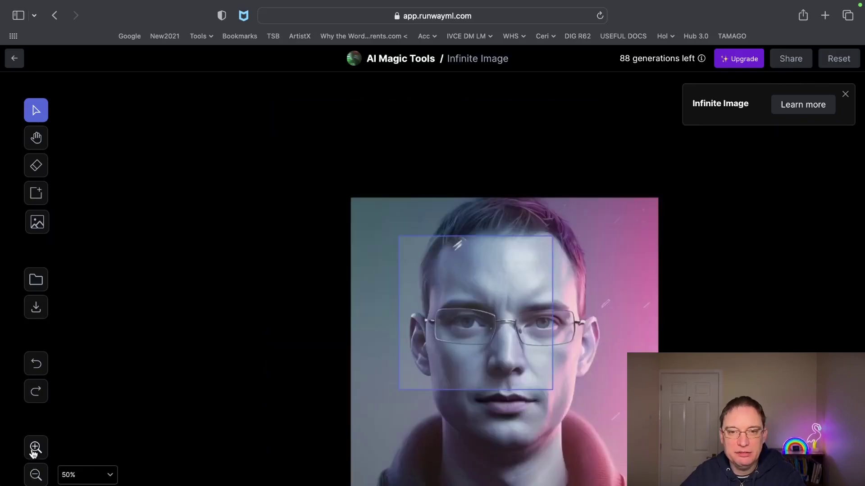
left_click(35, 475)
left_click_drag(455, 302, 544, 253)
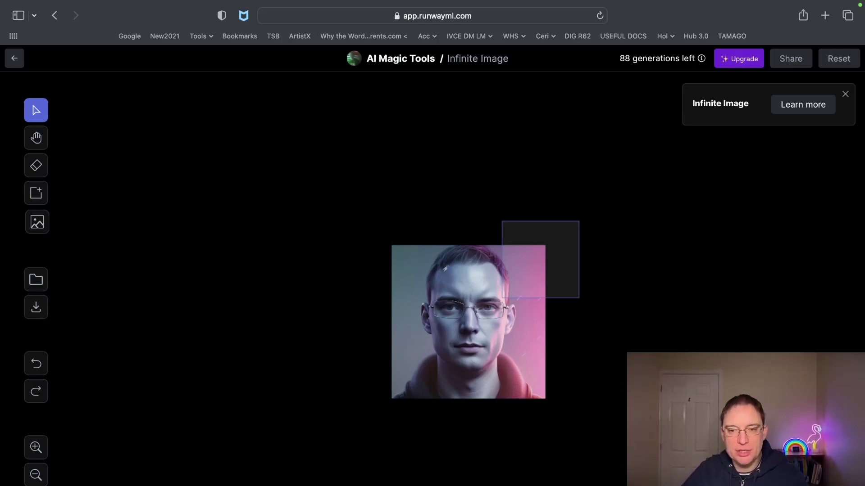
Generate fill, accept variant 4/4 with the striped planet, and move the frame further right.
key("h")
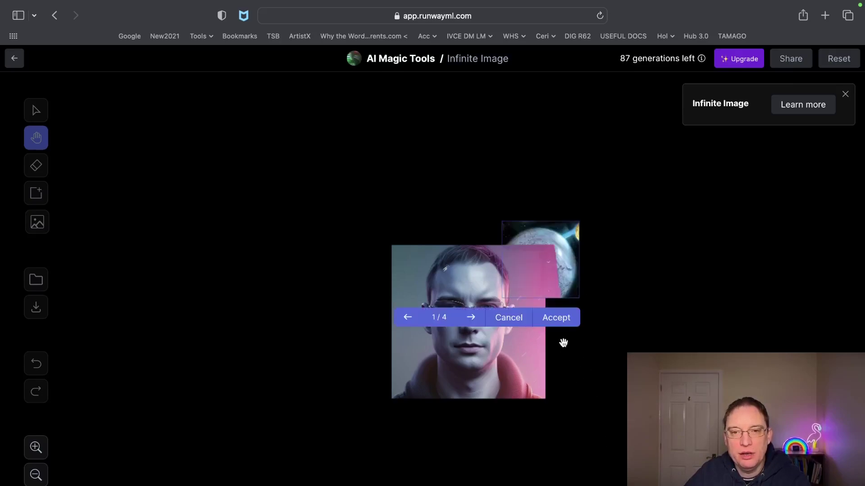
left_click(470, 323)
left_click(470, 325)
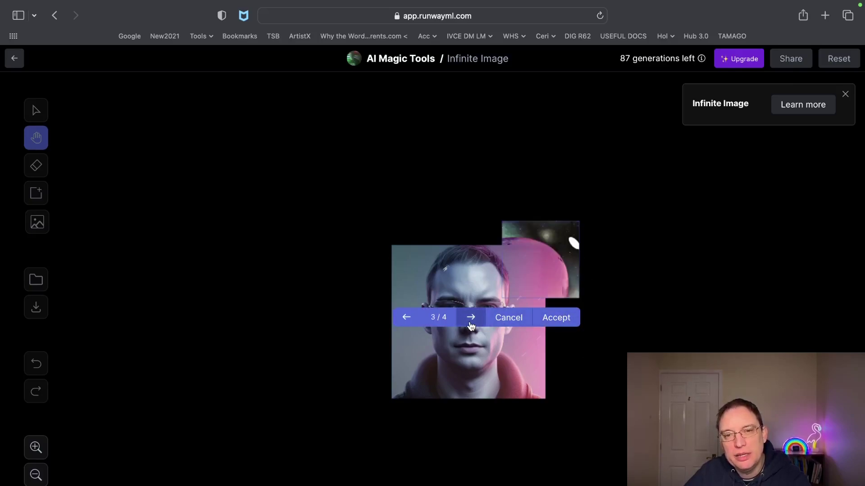
left_click(470, 325)
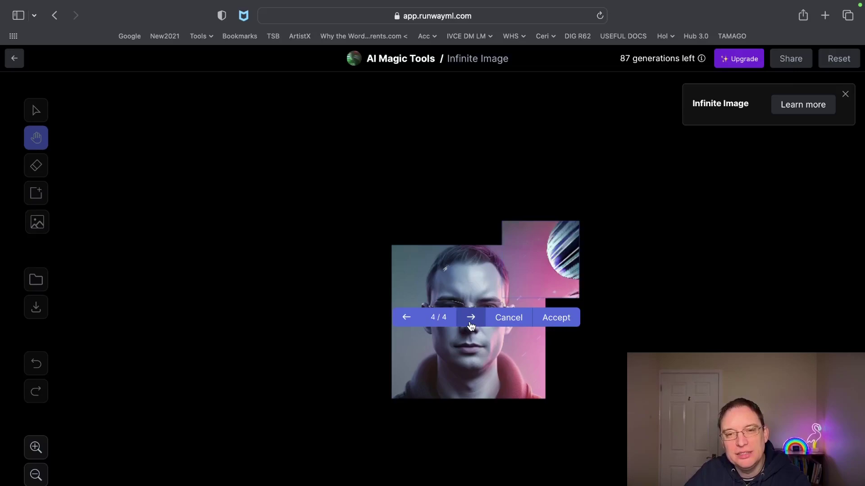
left_click(570, 321)
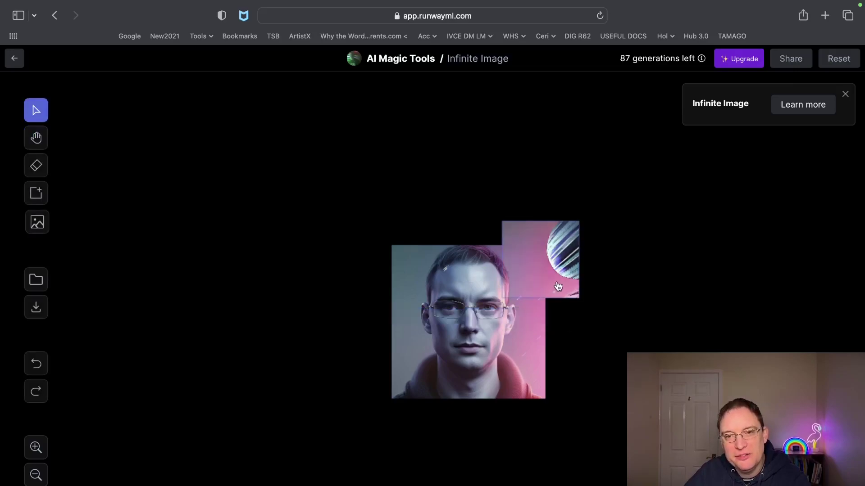
left_click_drag(558, 287, 572, 251)
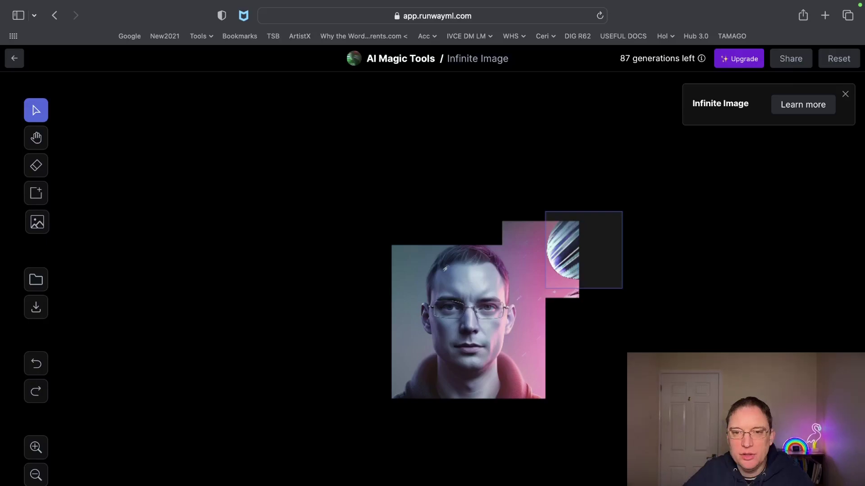
Generate and keep the larger striped-planet variant 4/4, then place the frame below it.
key("h")
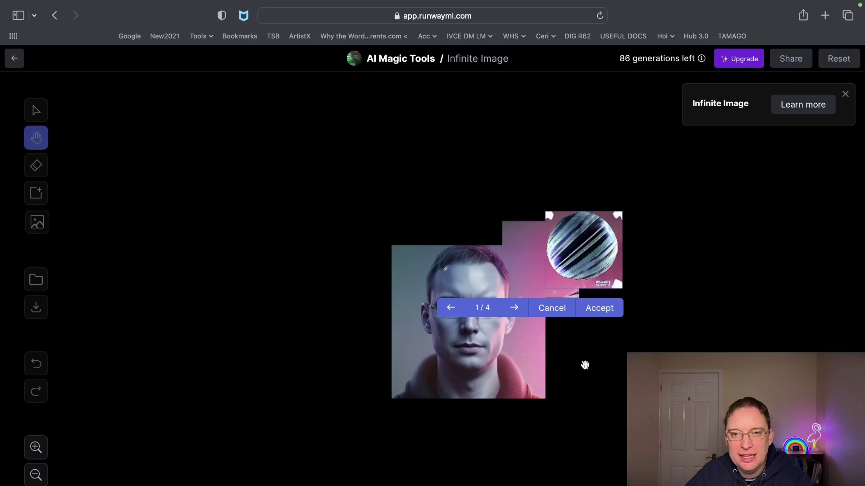
key("Left")
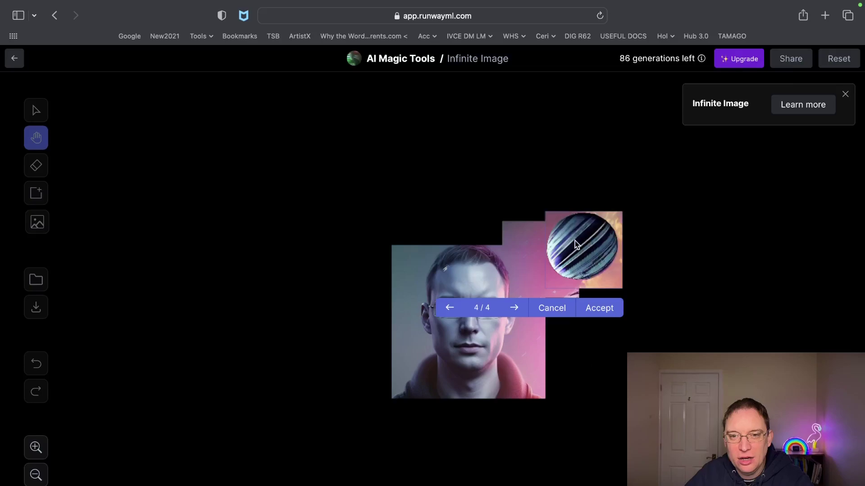
key("Return")
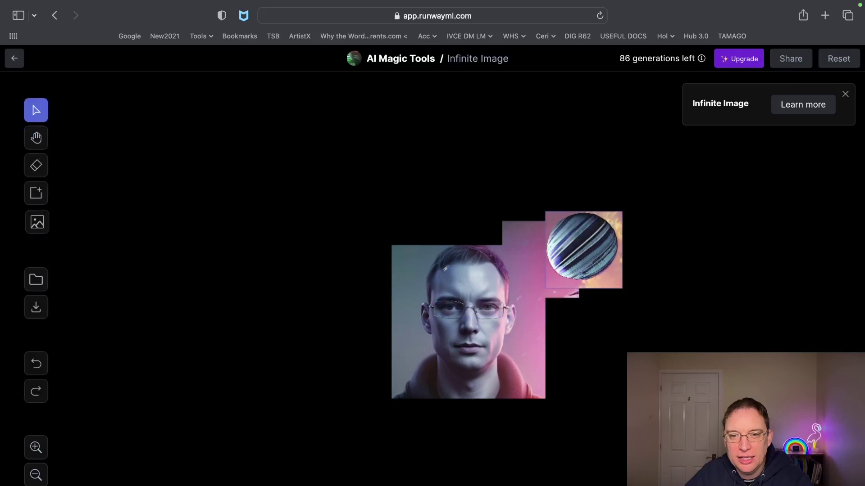
left_click_drag(607, 266, 608, 339)
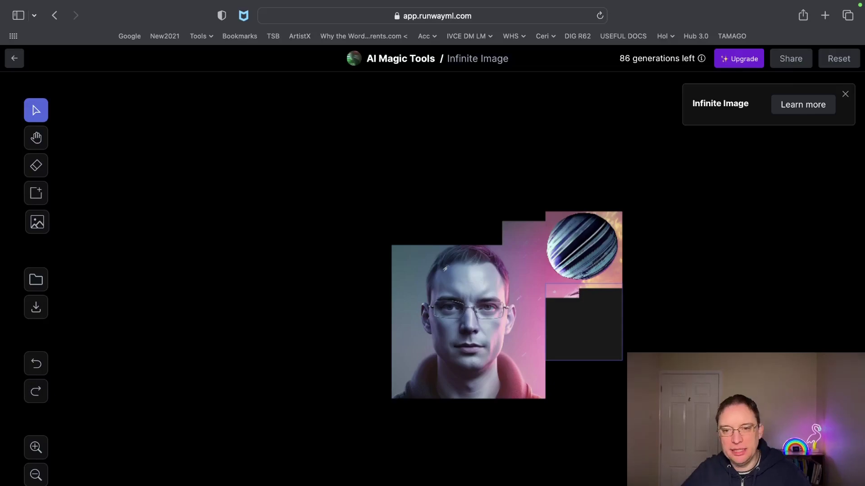
Generate fill options for the gap below the striped planet and browse the variants.
key("h")
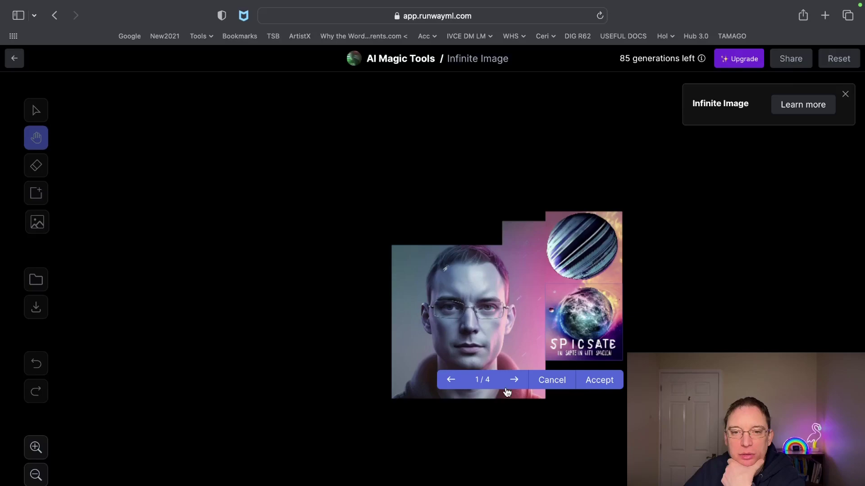
left_click(514, 381)
left_click(515, 382)
left_click(514, 382)
left_click(515, 381)
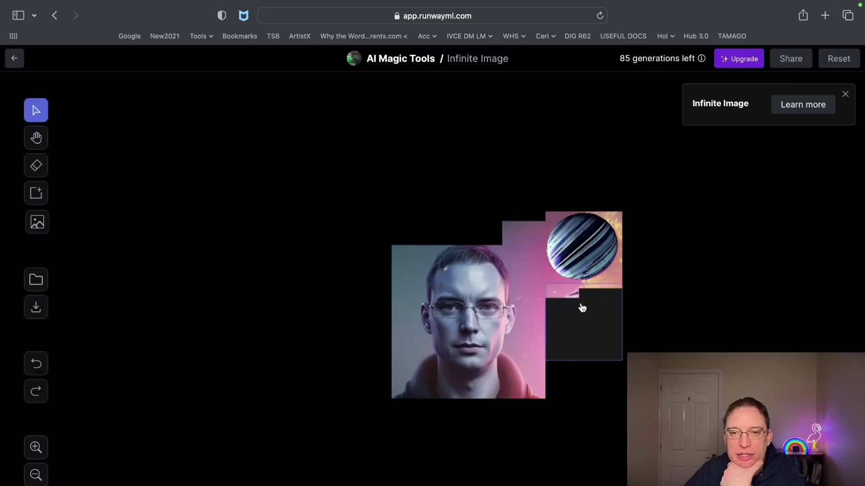
Shift the frame left, regenerate, accept the Earth-like planet, and move the frame below.
left_click_drag(582, 308, 581, 312)
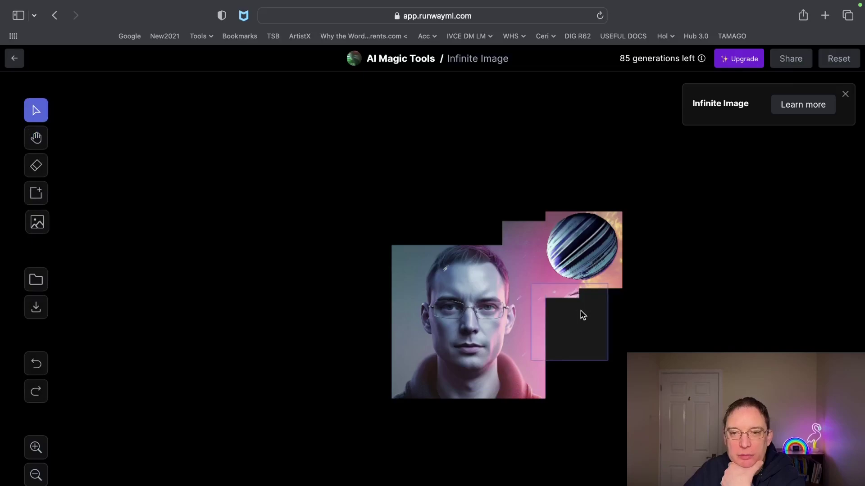
key("h")
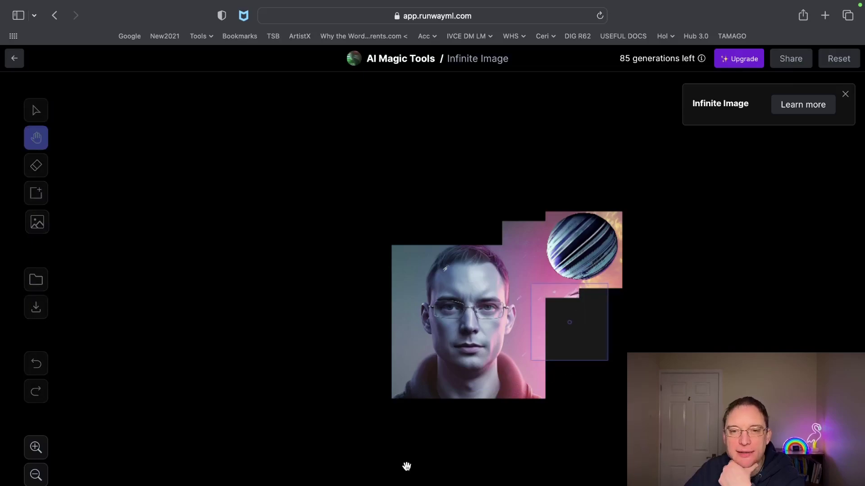
left_click(501, 380)
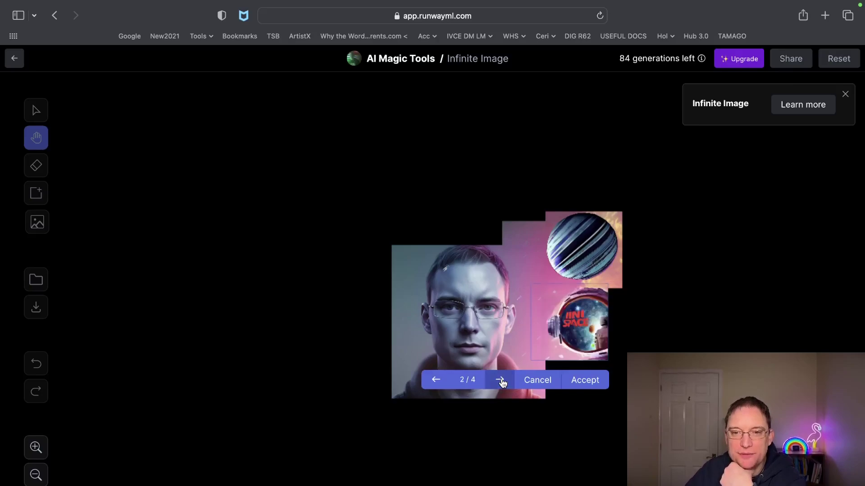
left_click(501, 380)
left_click(500, 380)
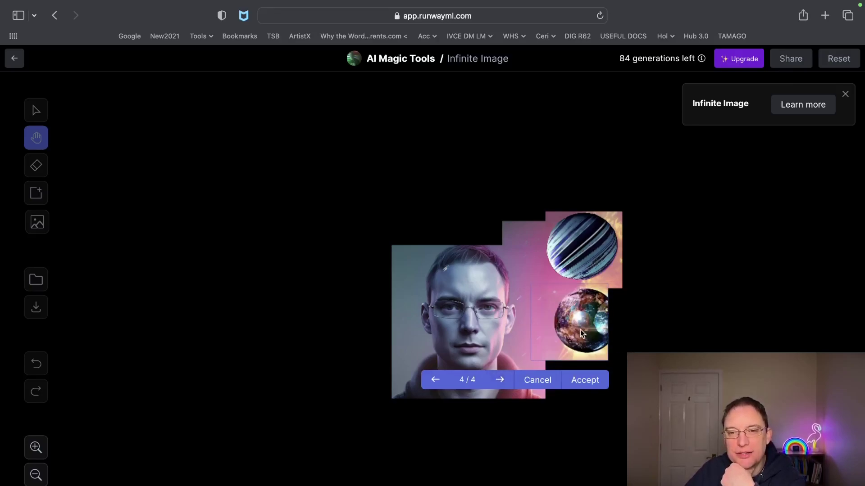
left_click(590, 382)
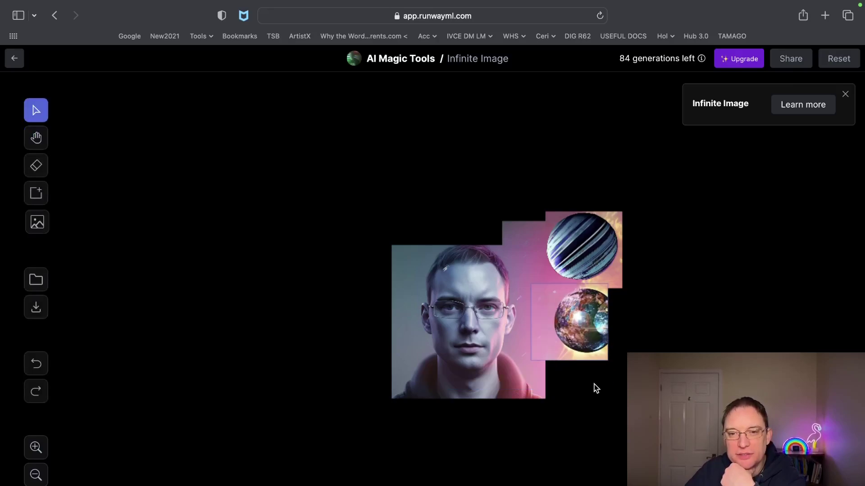
left_click_drag(611, 325, 539, 414)
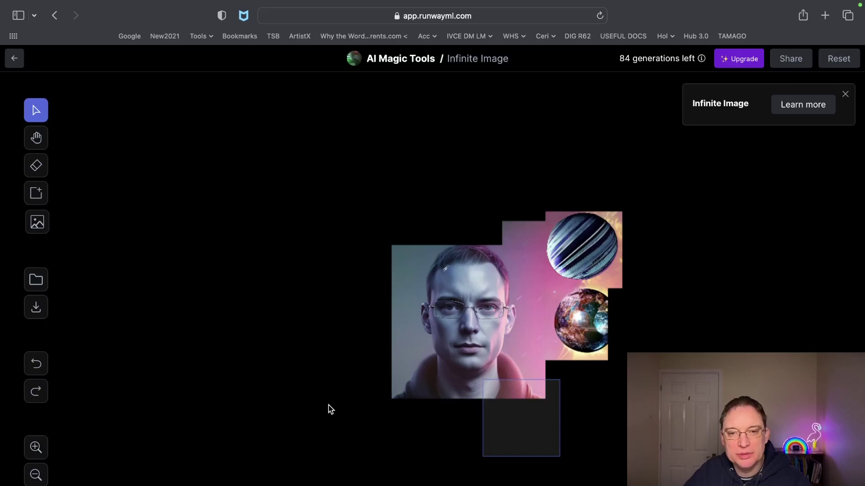
Generate fill below the Earth planet and accept the glowing pink first variant.
left_click_drag(532, 426, 587, 371)
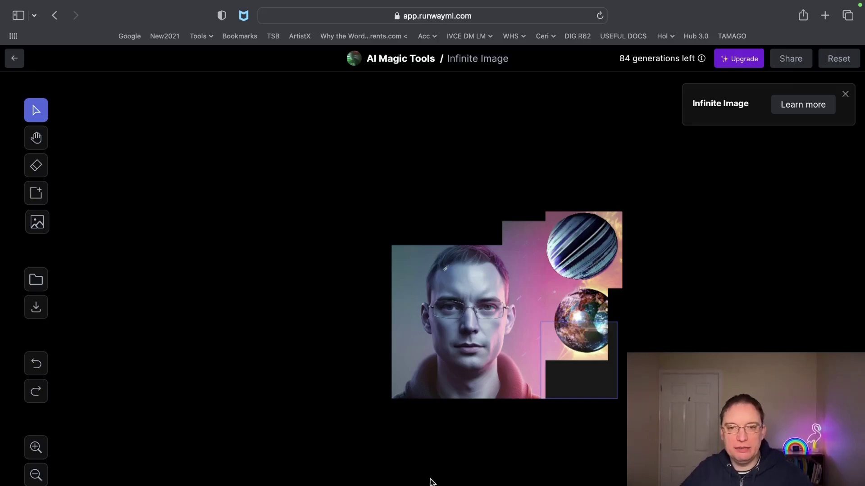
key("h")
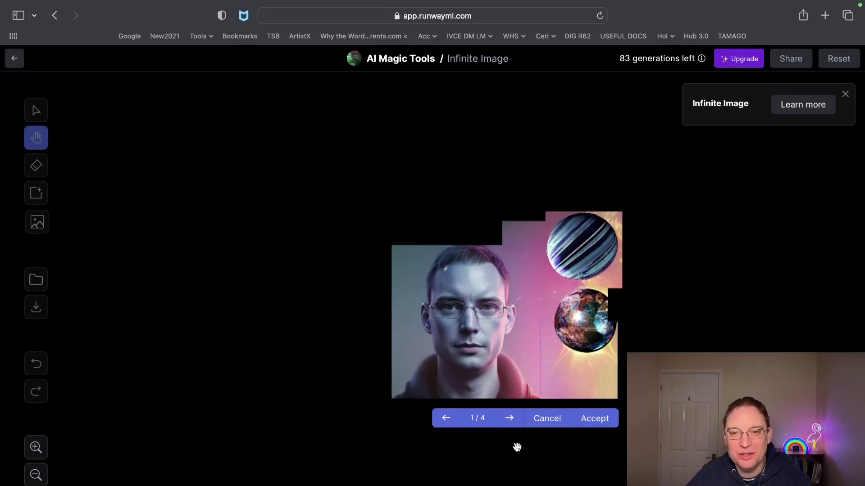
left_click(510, 420)
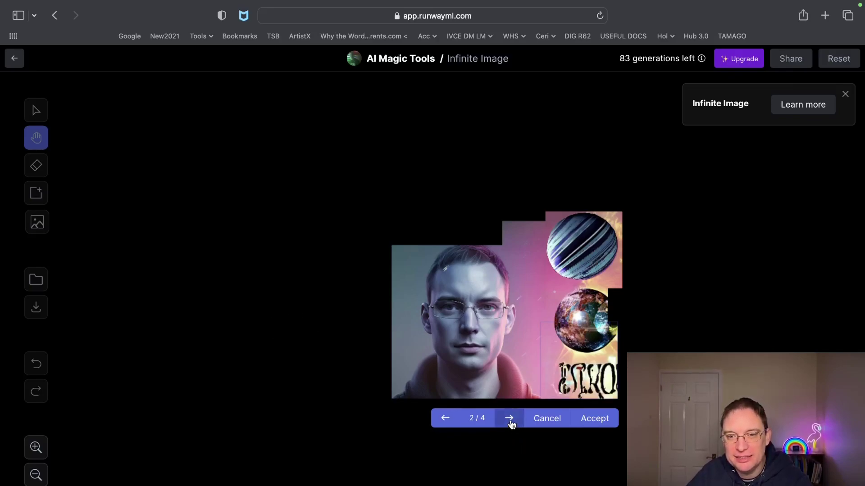
left_click(446, 421)
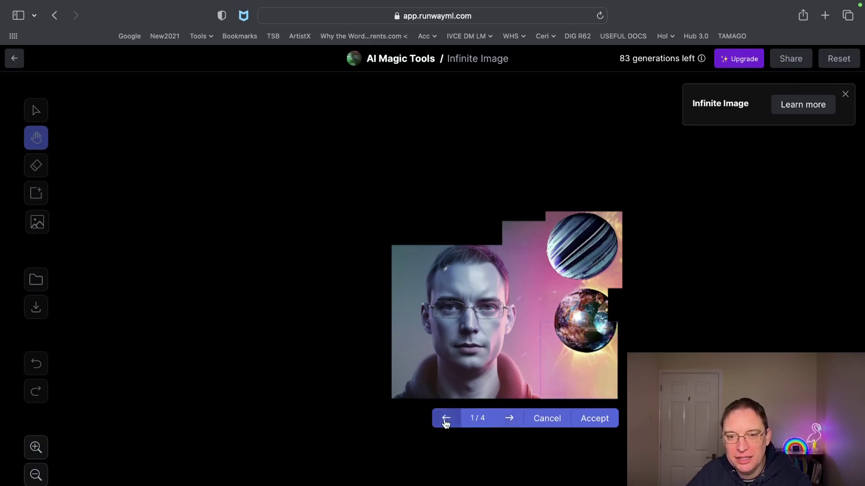
left_click(602, 418)
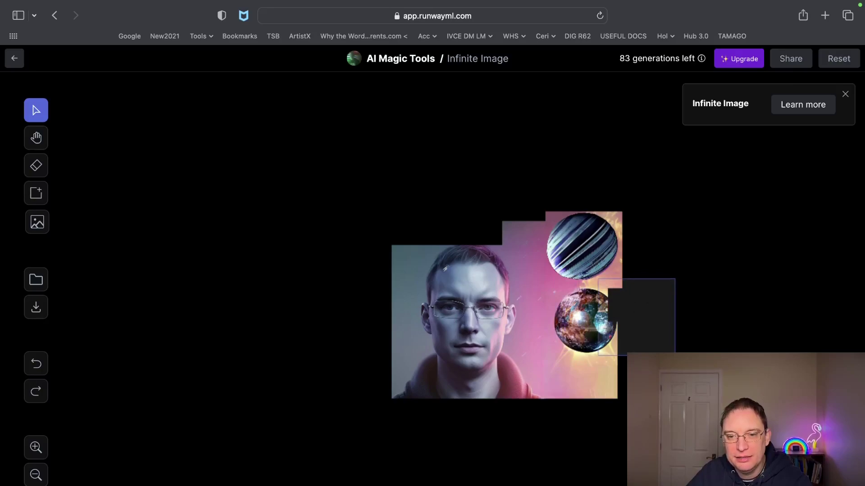
Generate and accept a swirling, colourful light fill to the right of the two planets.
key("h")
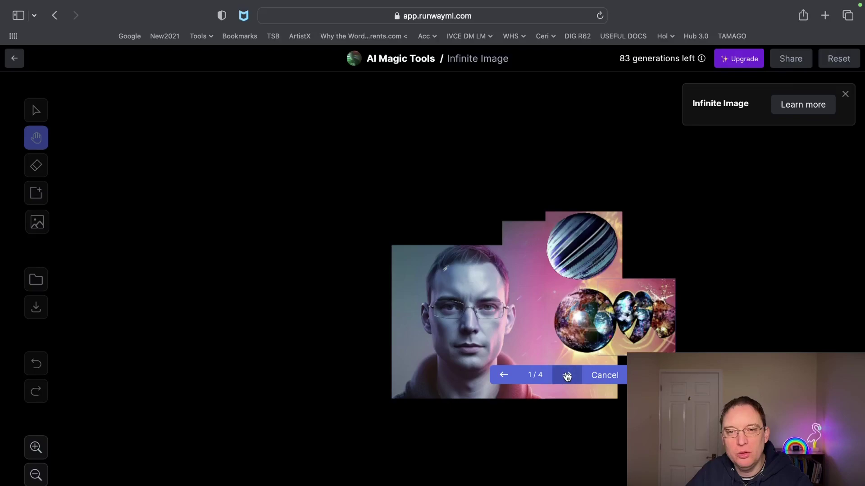
left_click(567, 377)
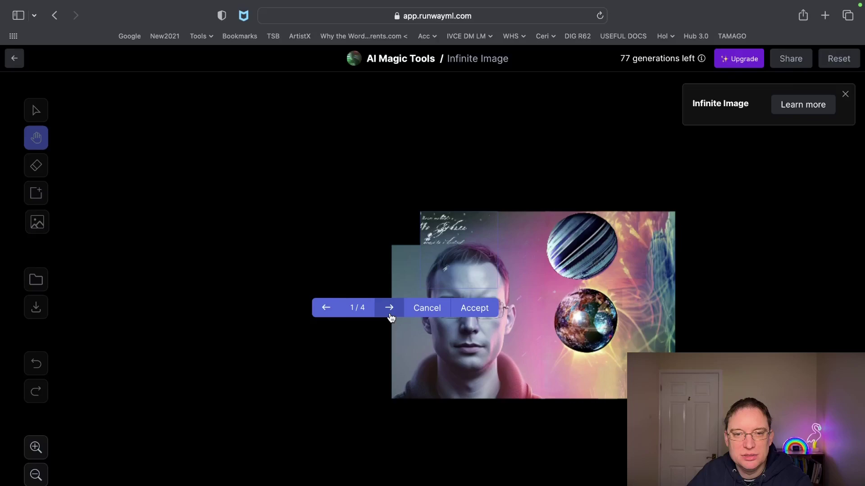
Reject the text-filled top-left variants, regenerate over the top-left corner, and accept the space fill.
left_click(389, 308)
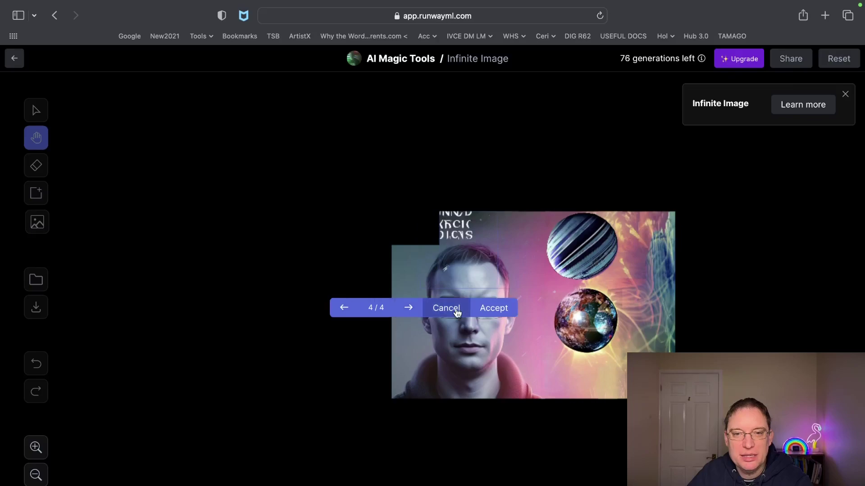
left_click(457, 308)
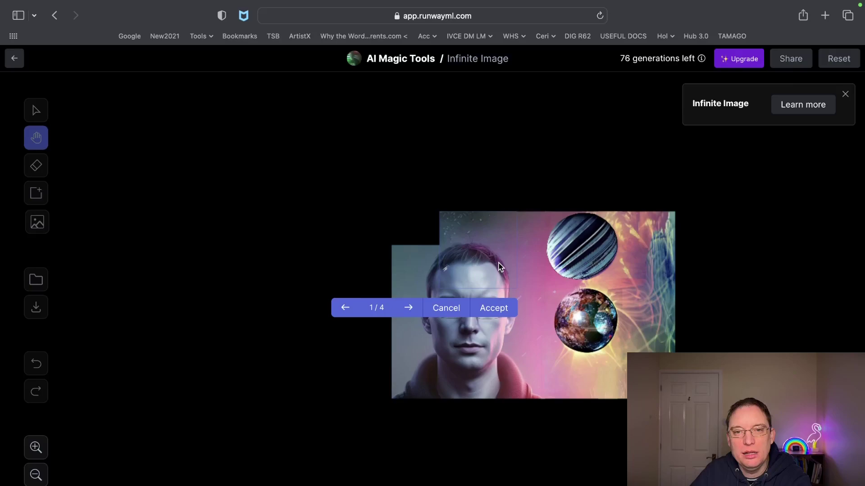
left_click(493, 308)
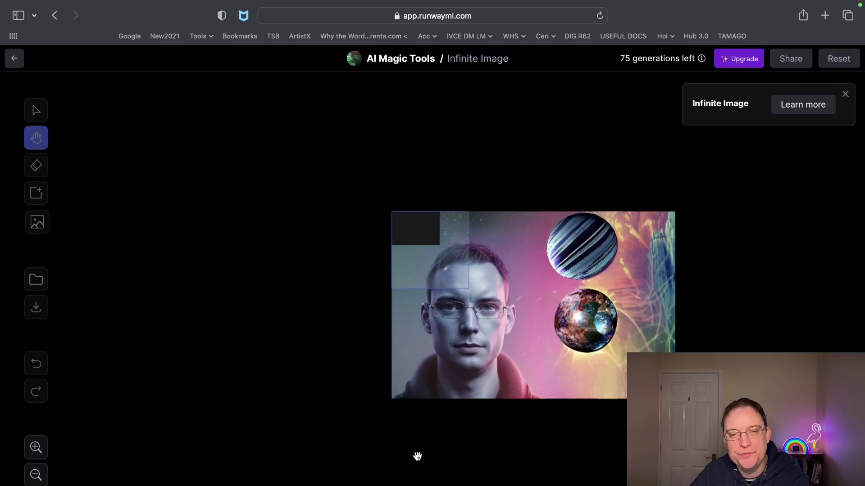
key("v")
left_click_drag(472, 247, 496, 248)
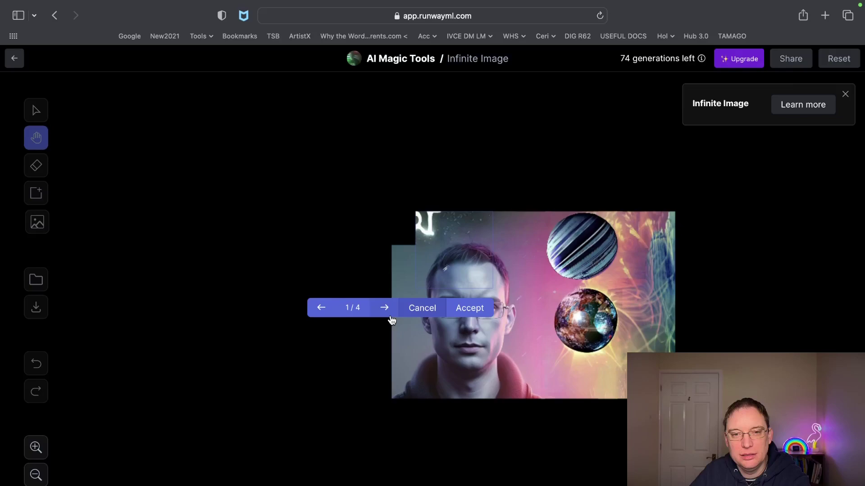
left_click(469, 308)
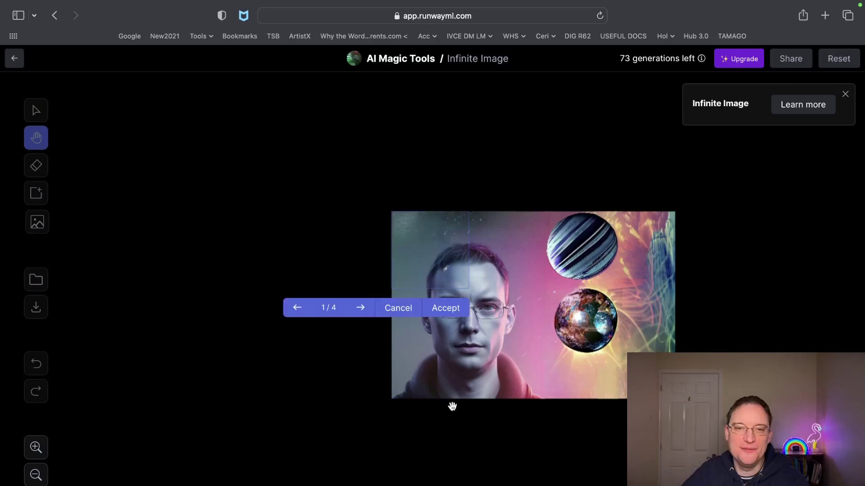
left_click(445, 308)
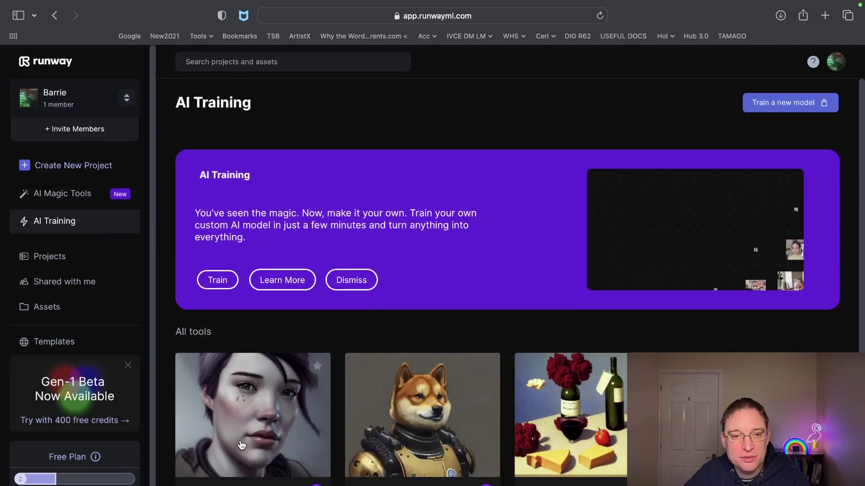
Glance at the Text to Image tool from AI Magic Tools, then open the video Templates gallery in a new tab.
left_click(54, 16)
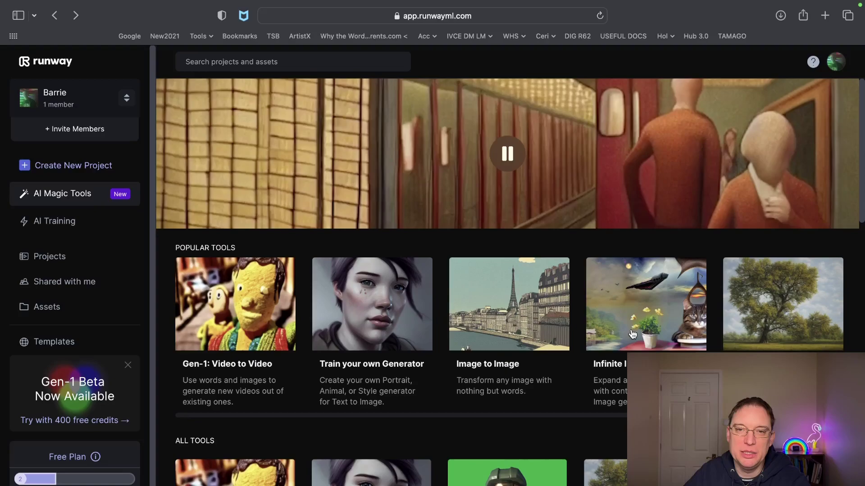
left_click(779, 336)
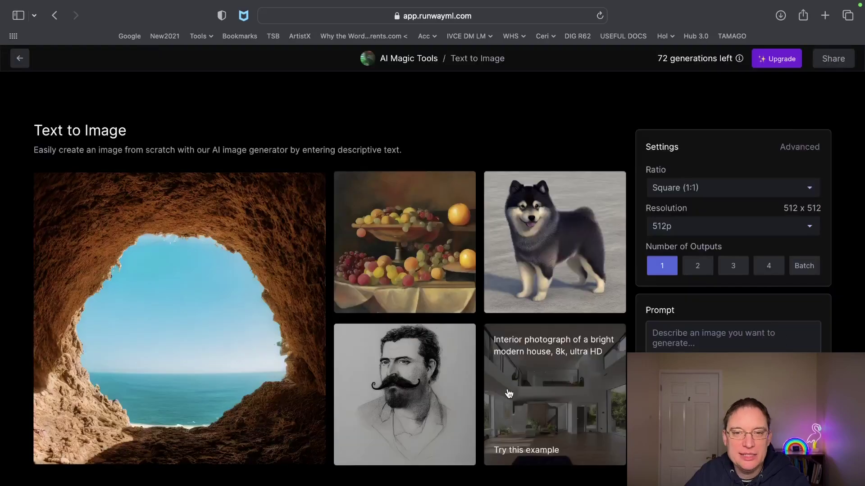
key("super+bracketleft")
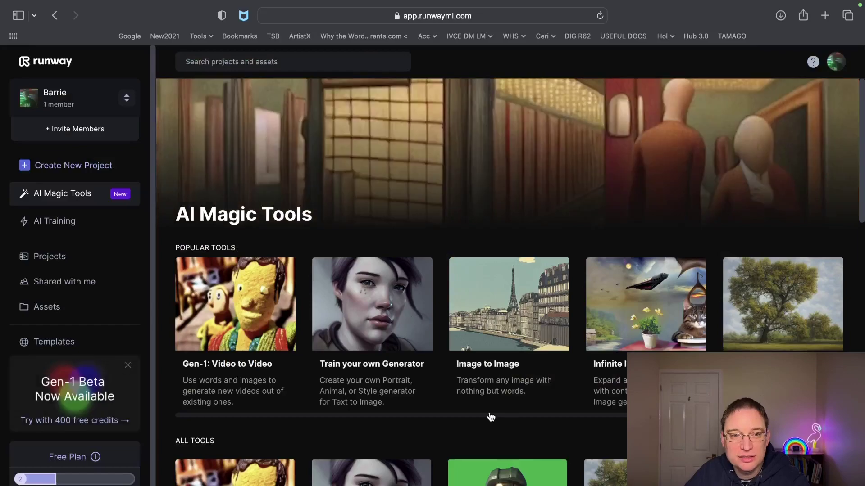
scroll(490, 417, "down", 5)
left_click(54, 341)
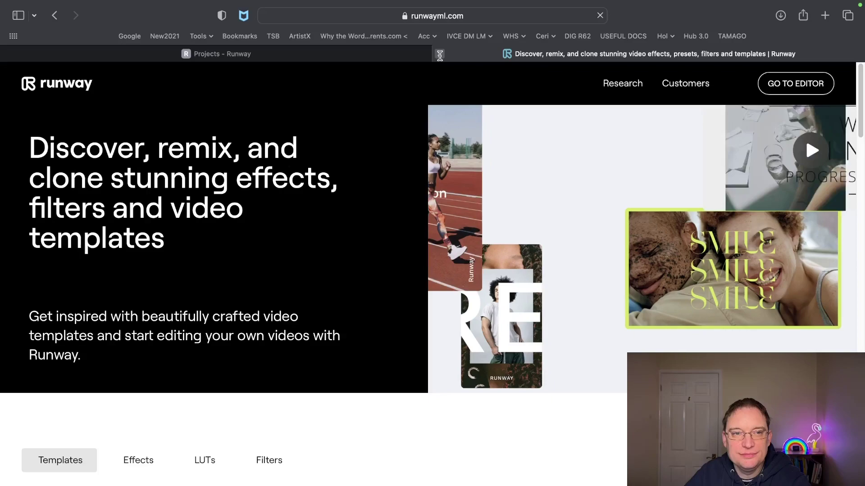
Browse down the Templates grid and back up, then go to the Runway homepage.
scroll(440, 369, "down", 7)
scroll(440, 366, "down", 7)
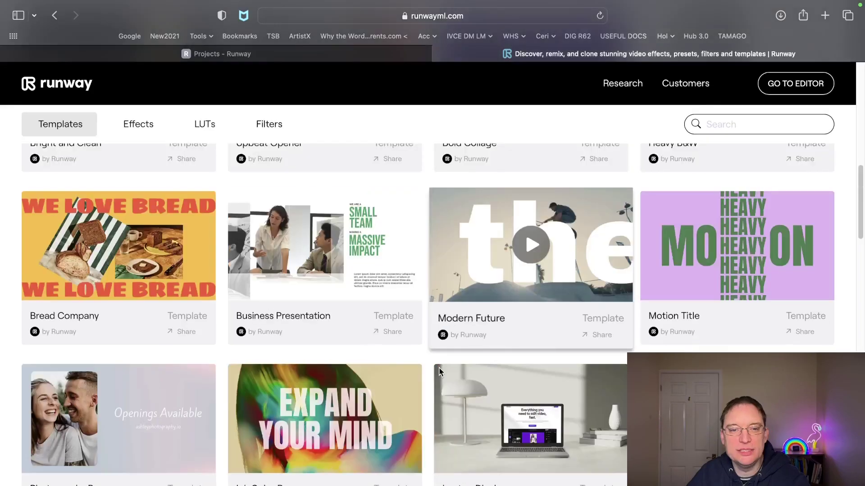
scroll(439, 368, "down", 5)
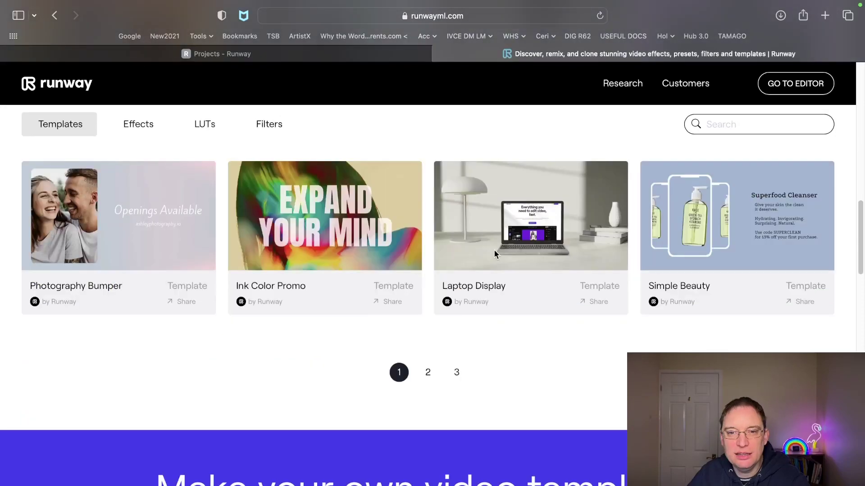
scroll(494, 250, "up", 19)
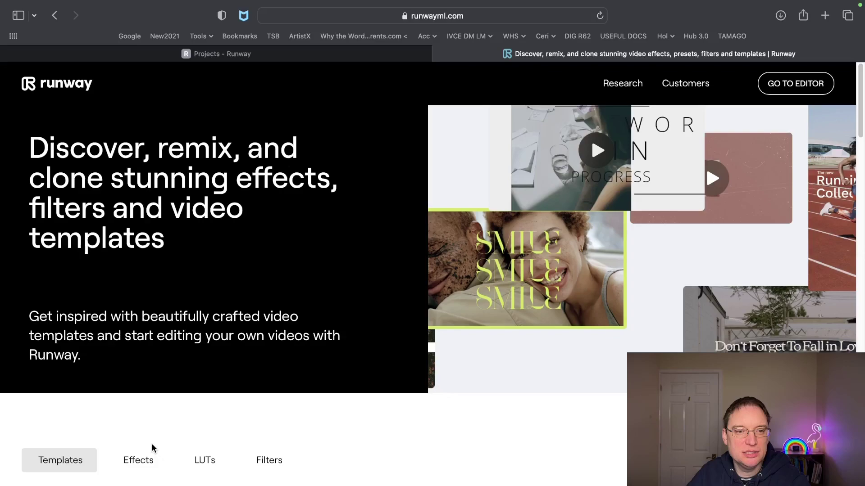
key("super+bracketleft")
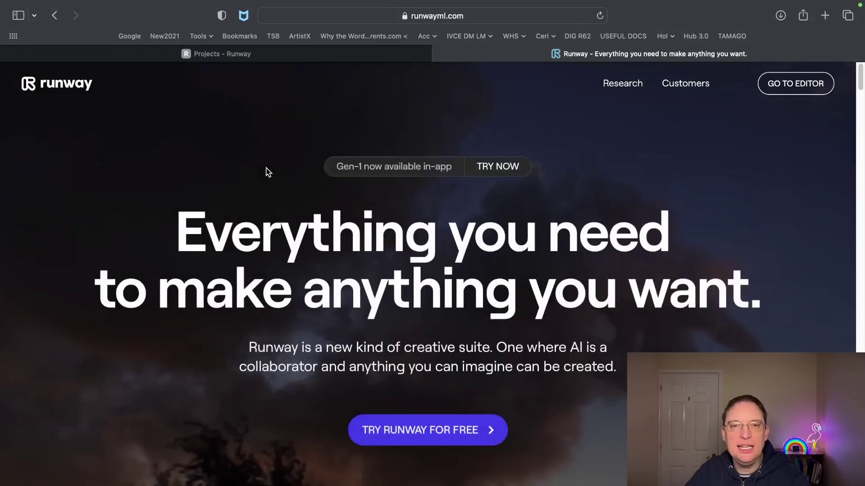